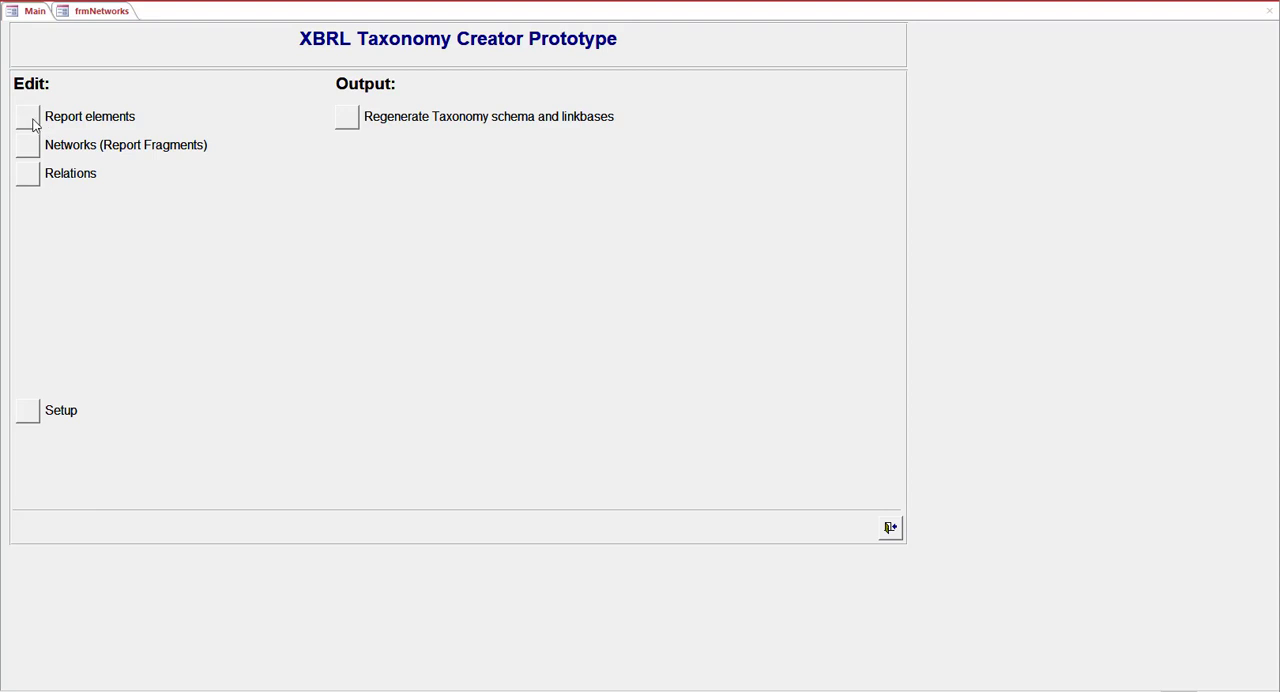
Review the Accounts Payable report element's details and its available object types, and close the report elements list
left_click(28, 117)
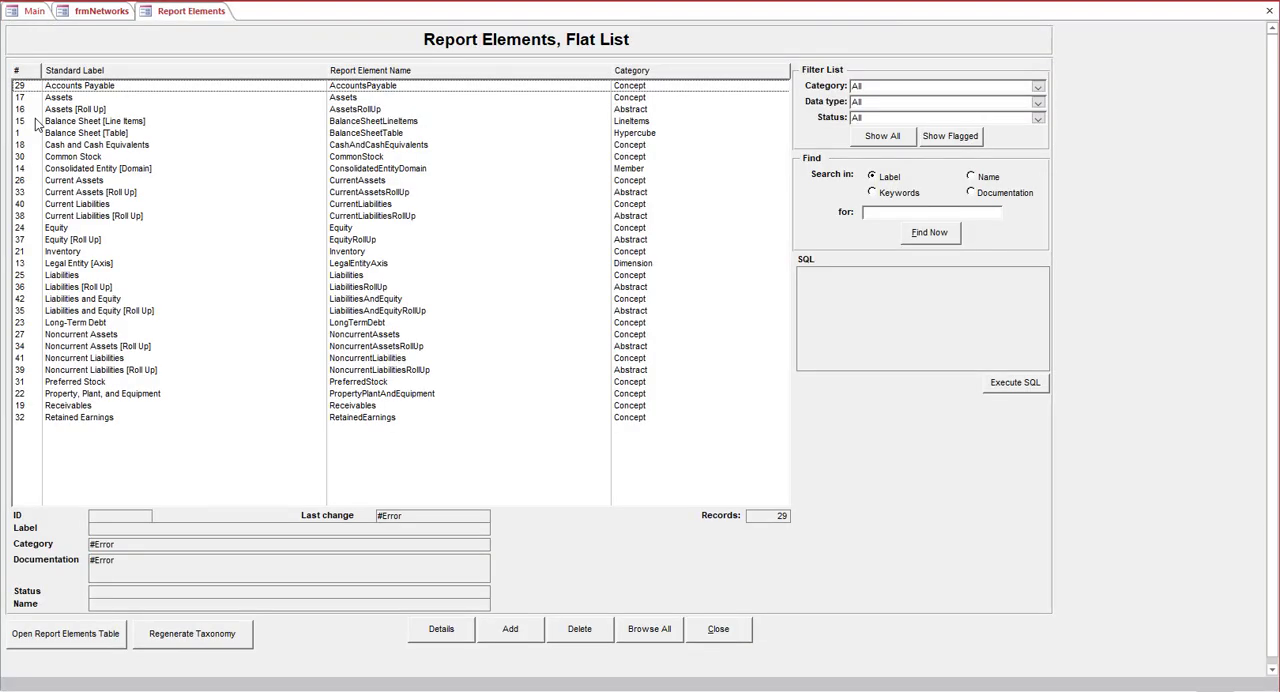
double_click(101, 88)
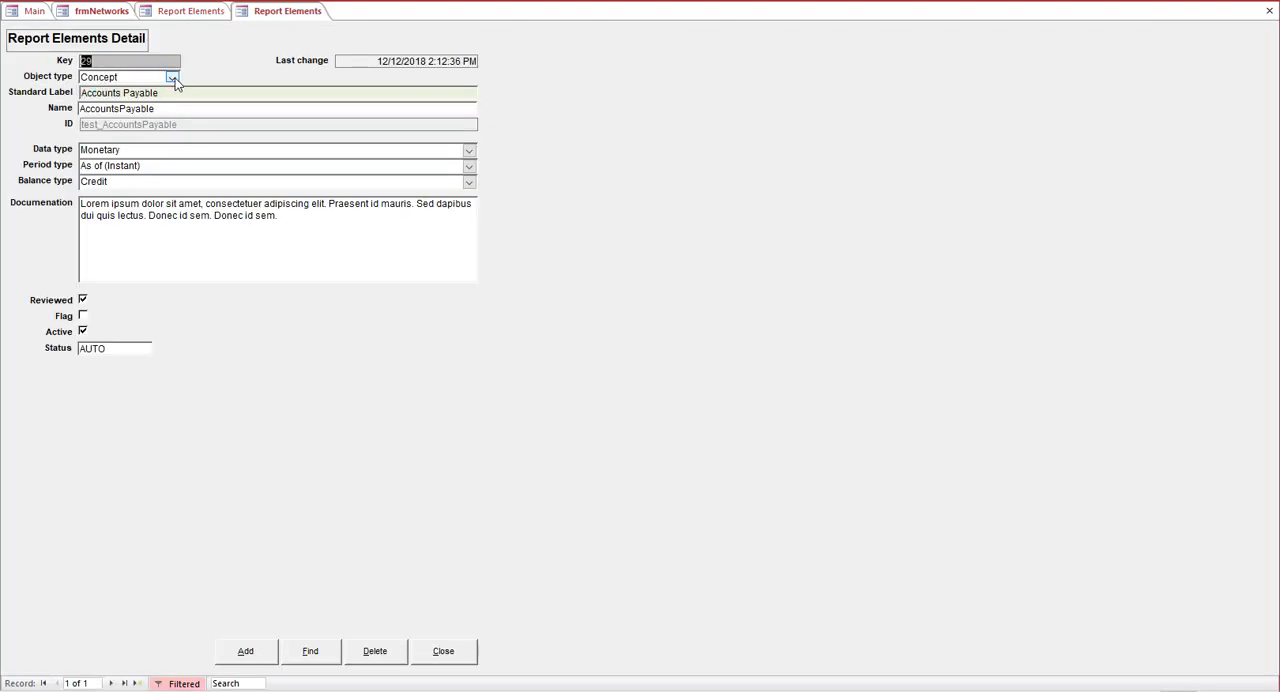
left_click(174, 78)
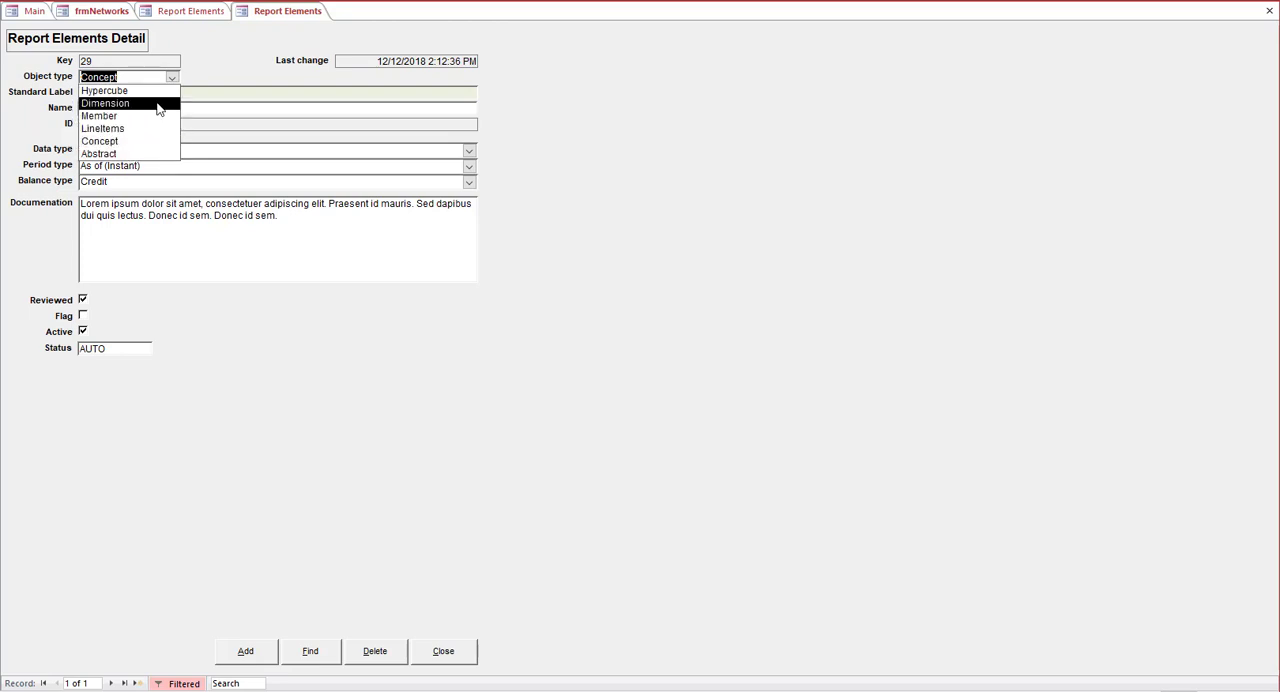
left_click(173, 79)
left_click(467, 656)
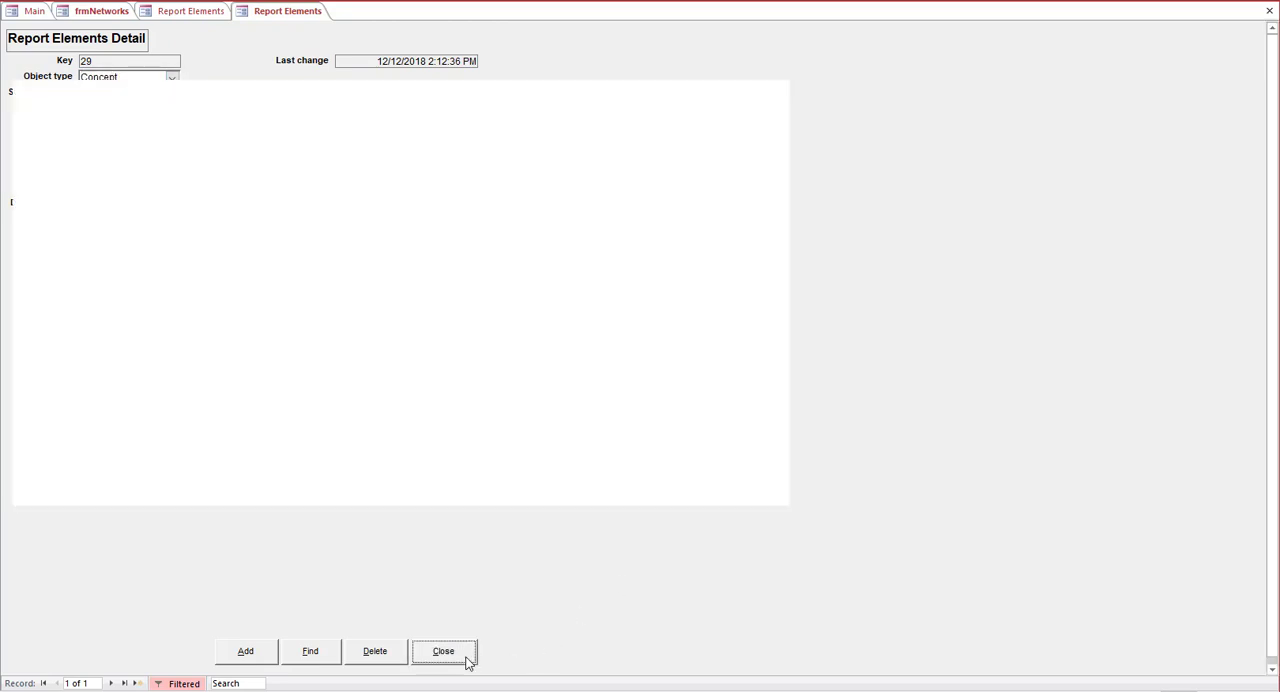
left_click(719, 630)
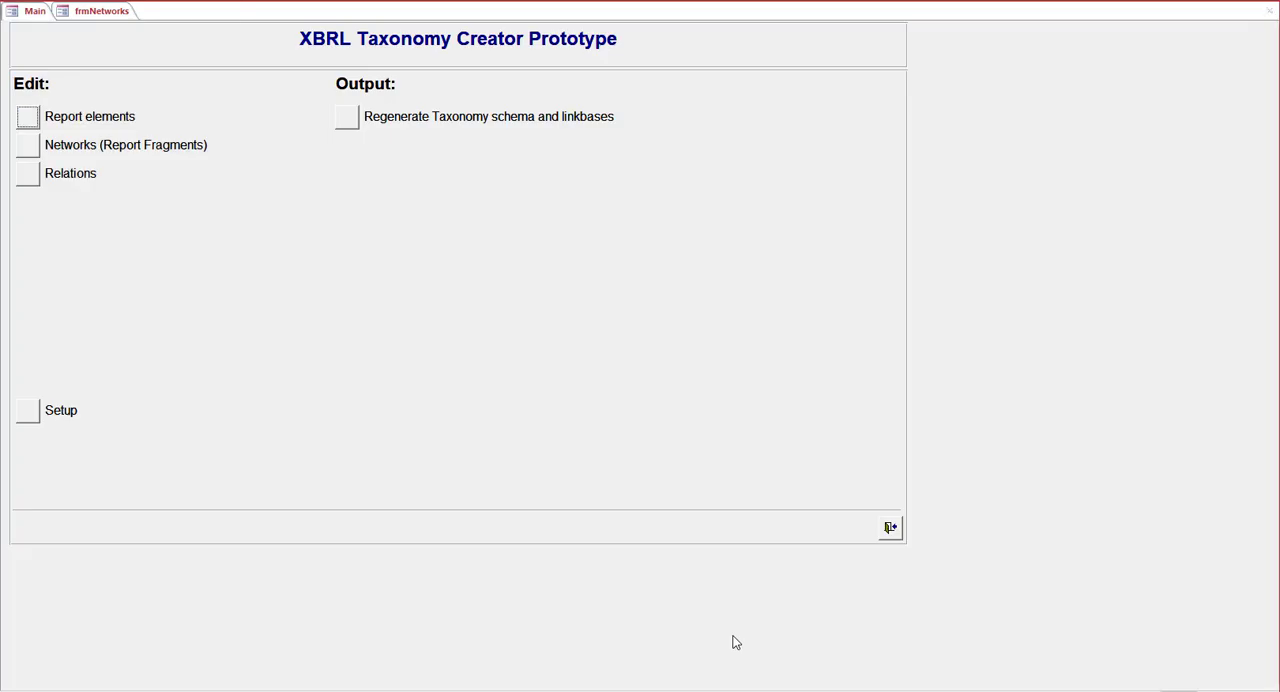
Review the Balance Sheet network's details and its sort category options, and close the networks list
left_click(28, 147)
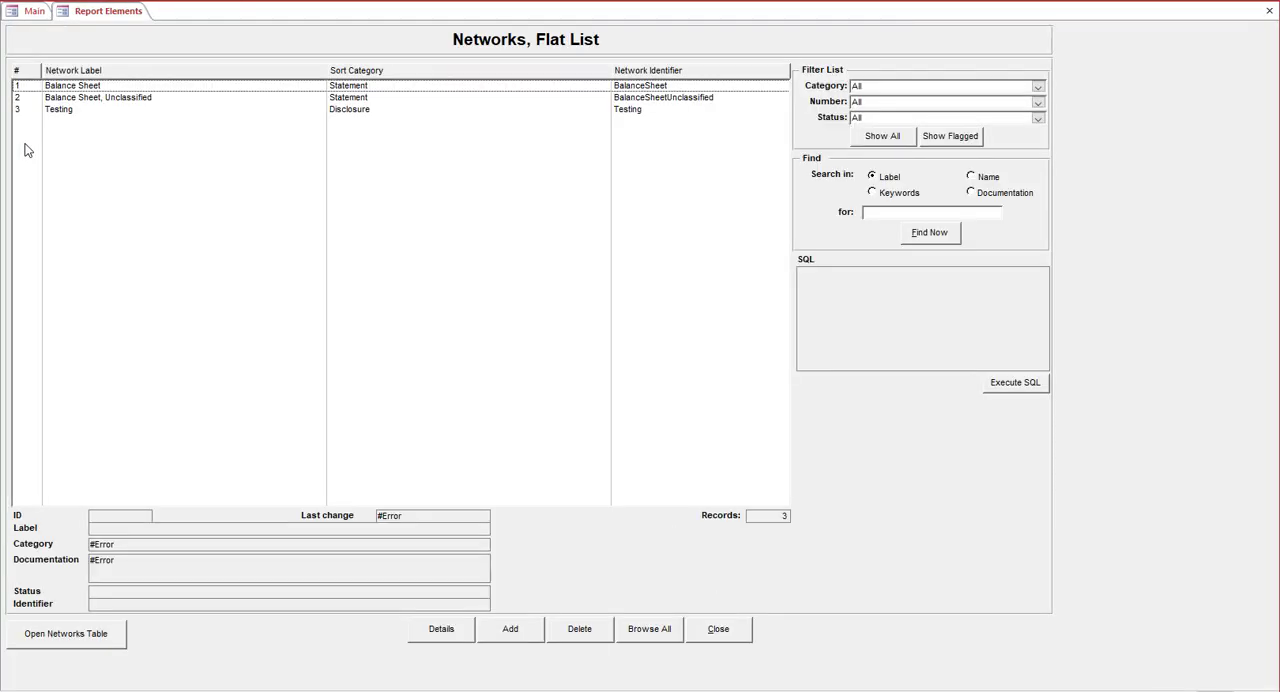
double_click(67, 89)
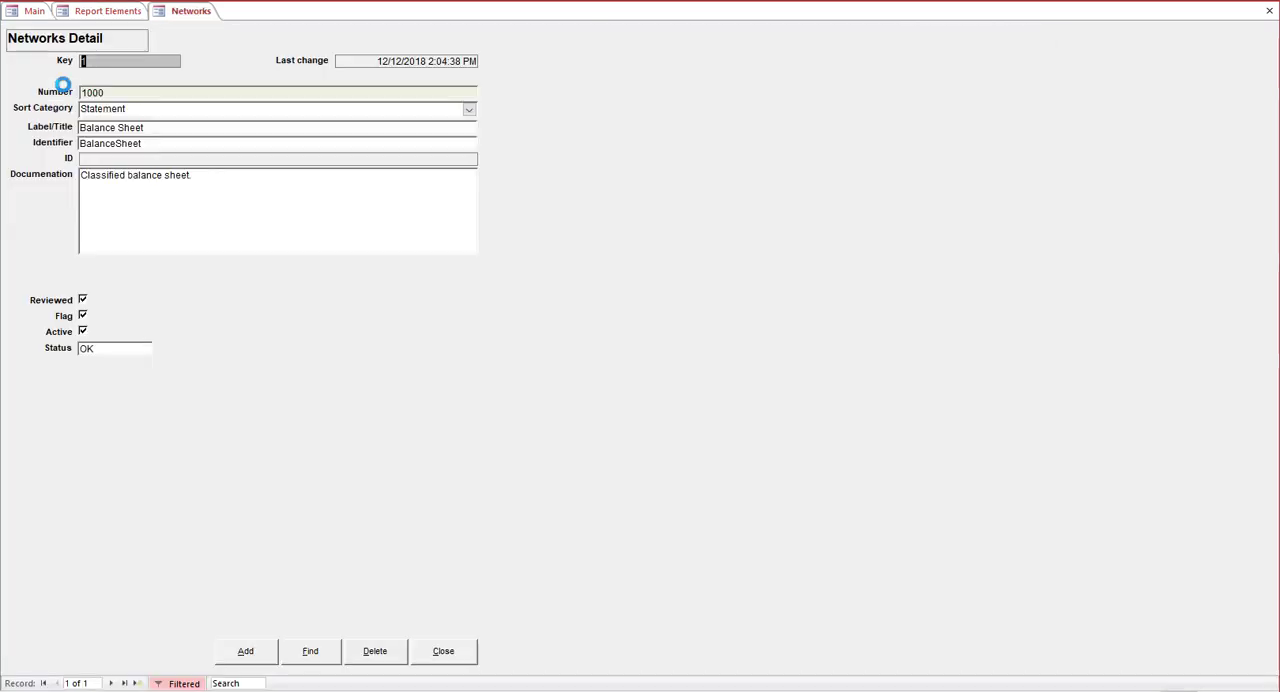
left_click(469, 113)
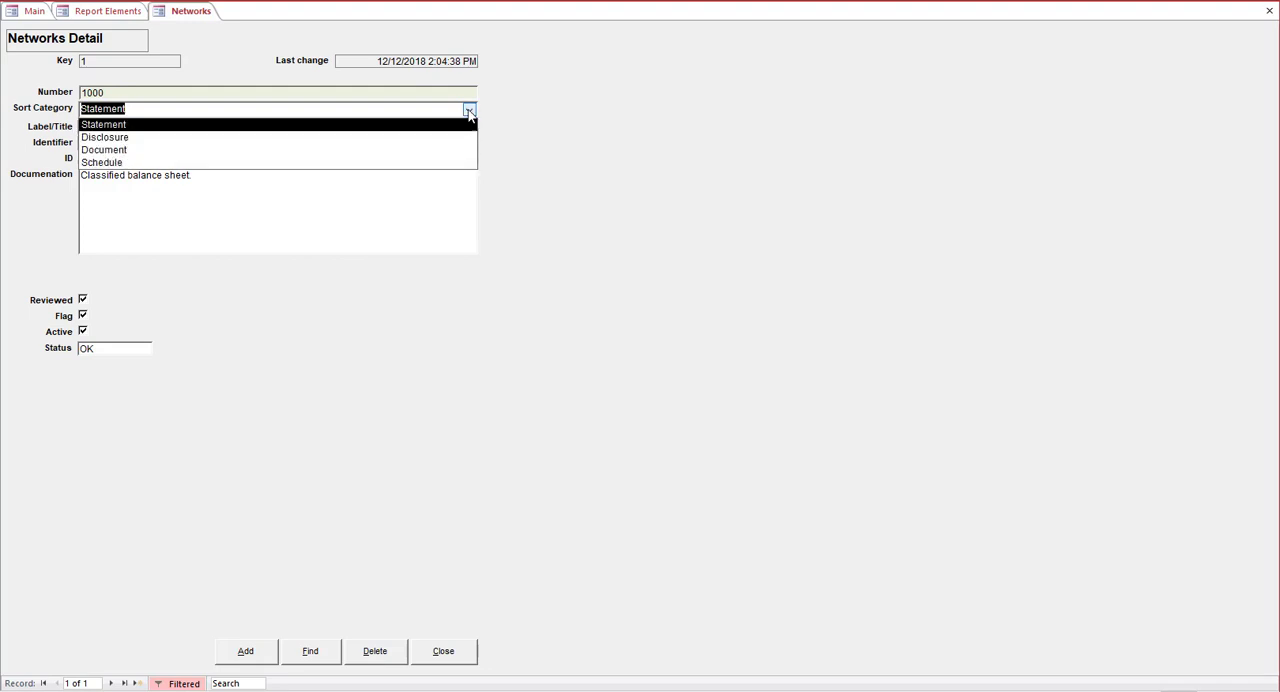
left_click(469, 111)
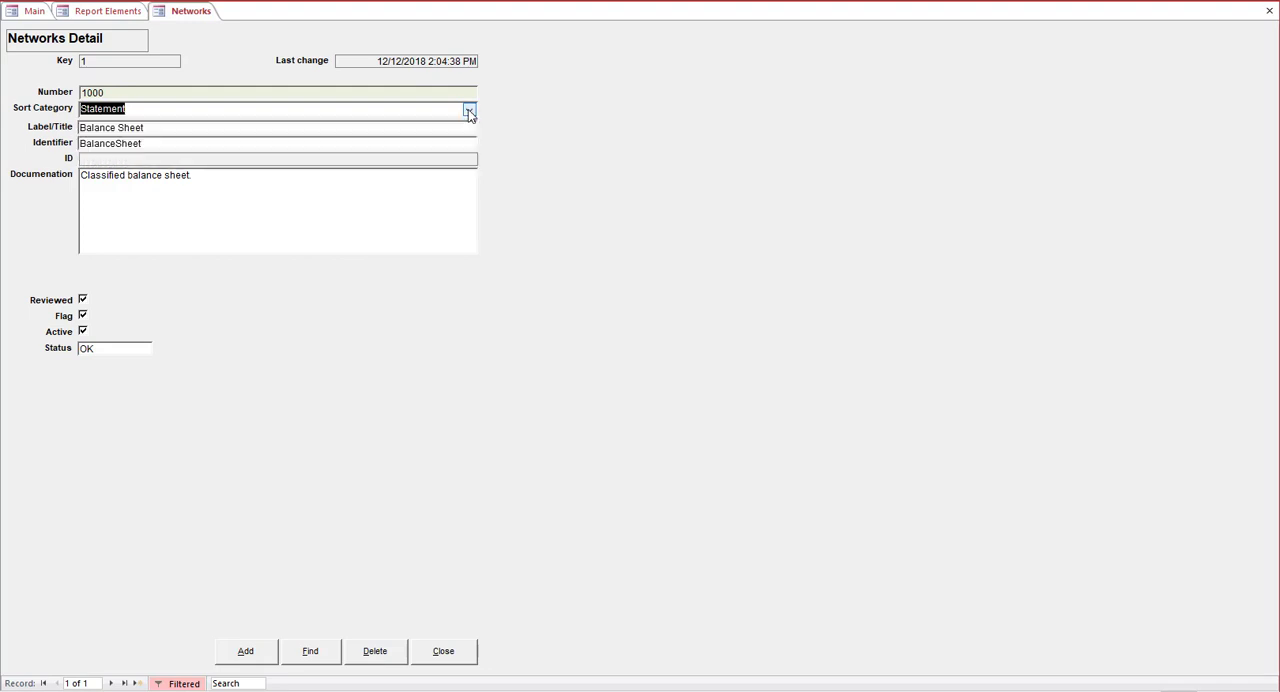
left_click(474, 655)
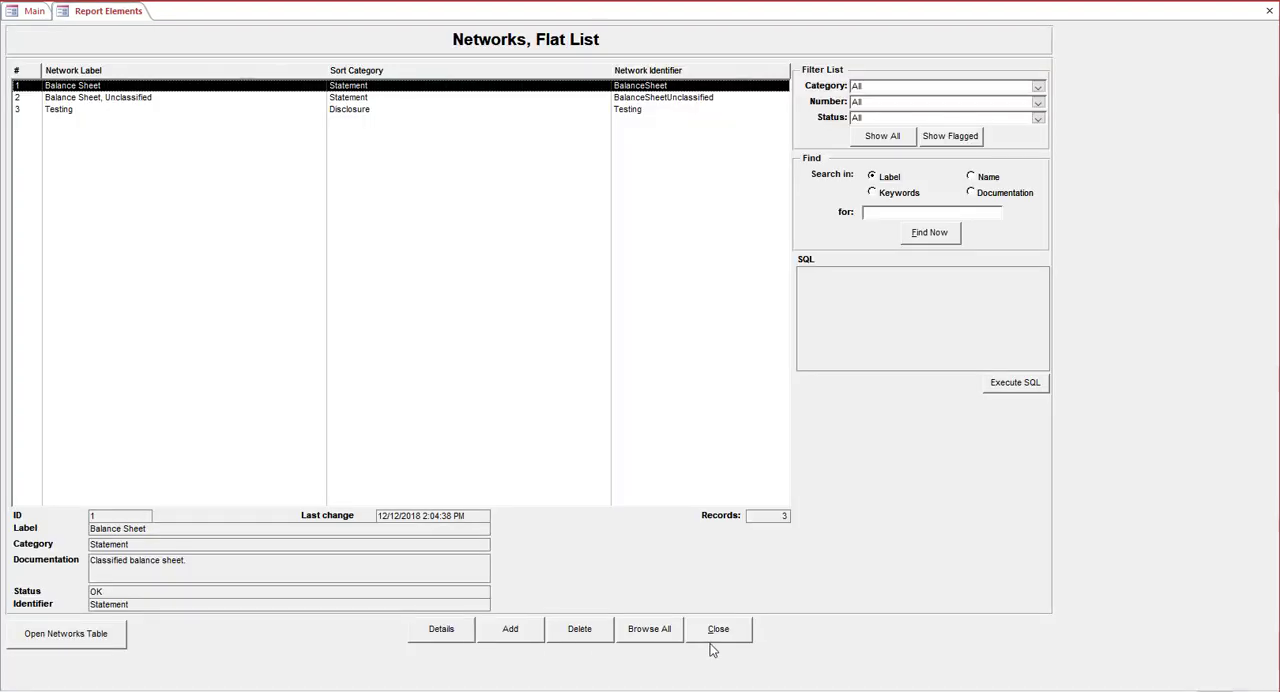
left_click(746, 642)
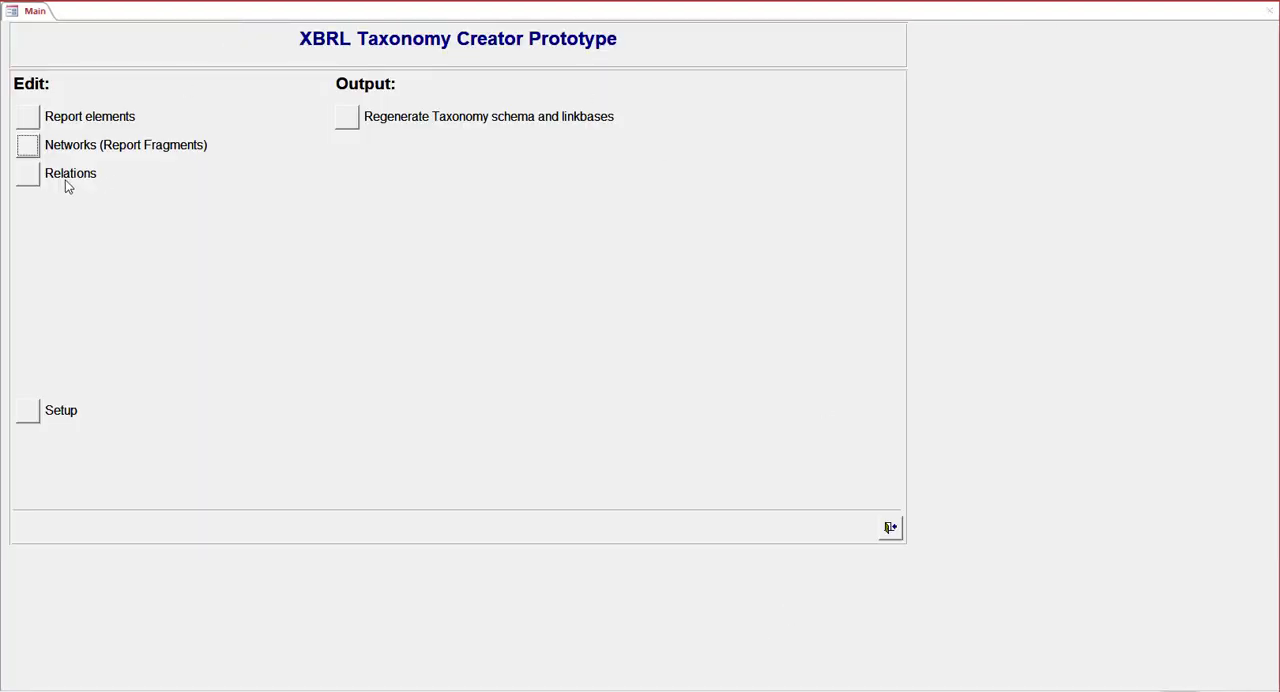
Open the relations editor and display the model structure of the Balance Sheet network
left_click(31, 180)
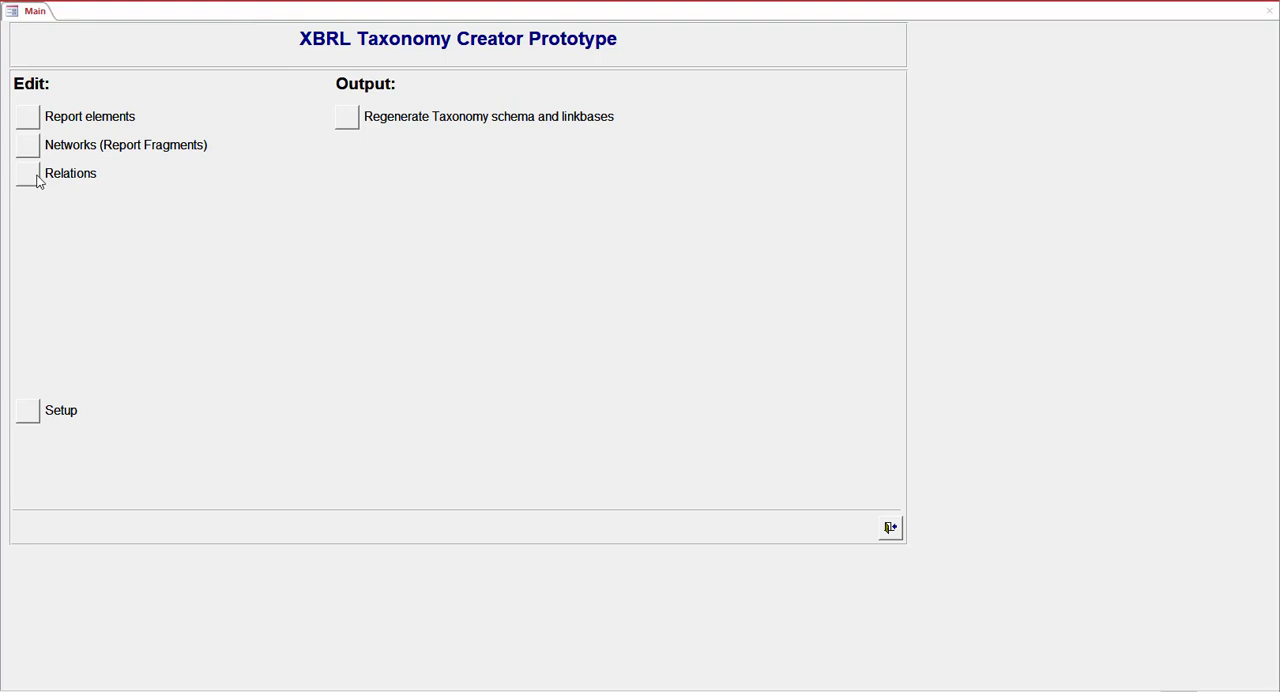
left_click(31, 181)
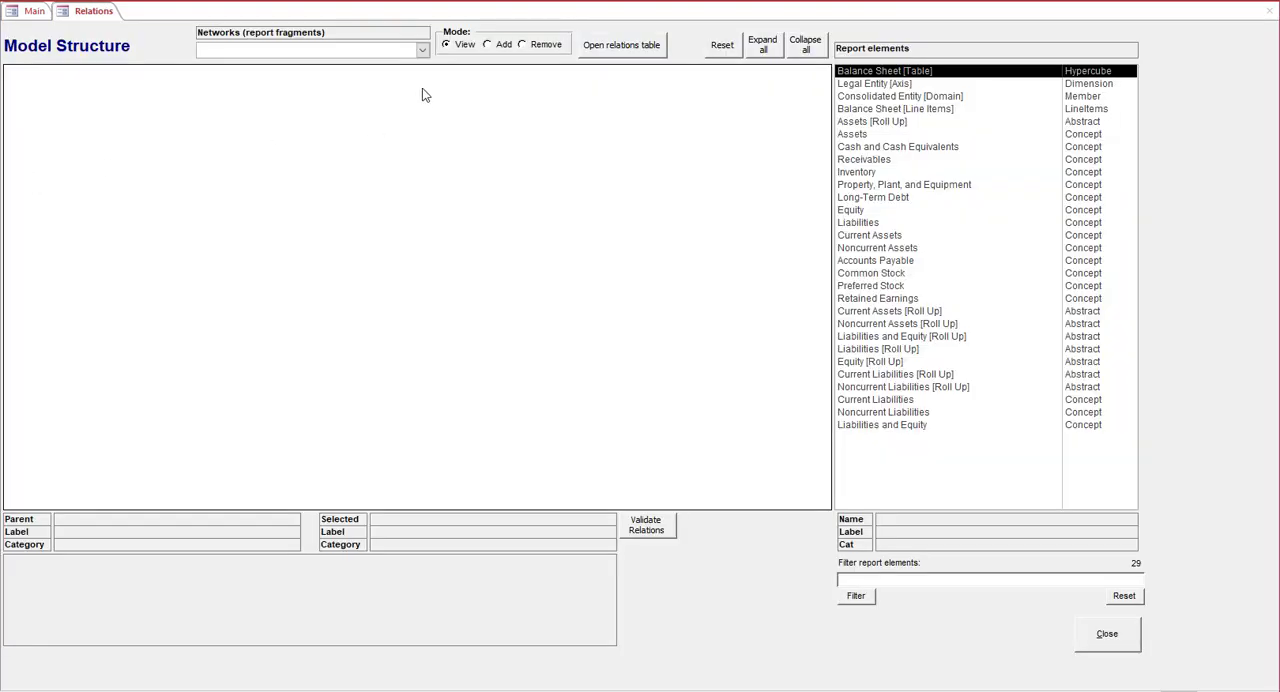
left_click(422, 49)
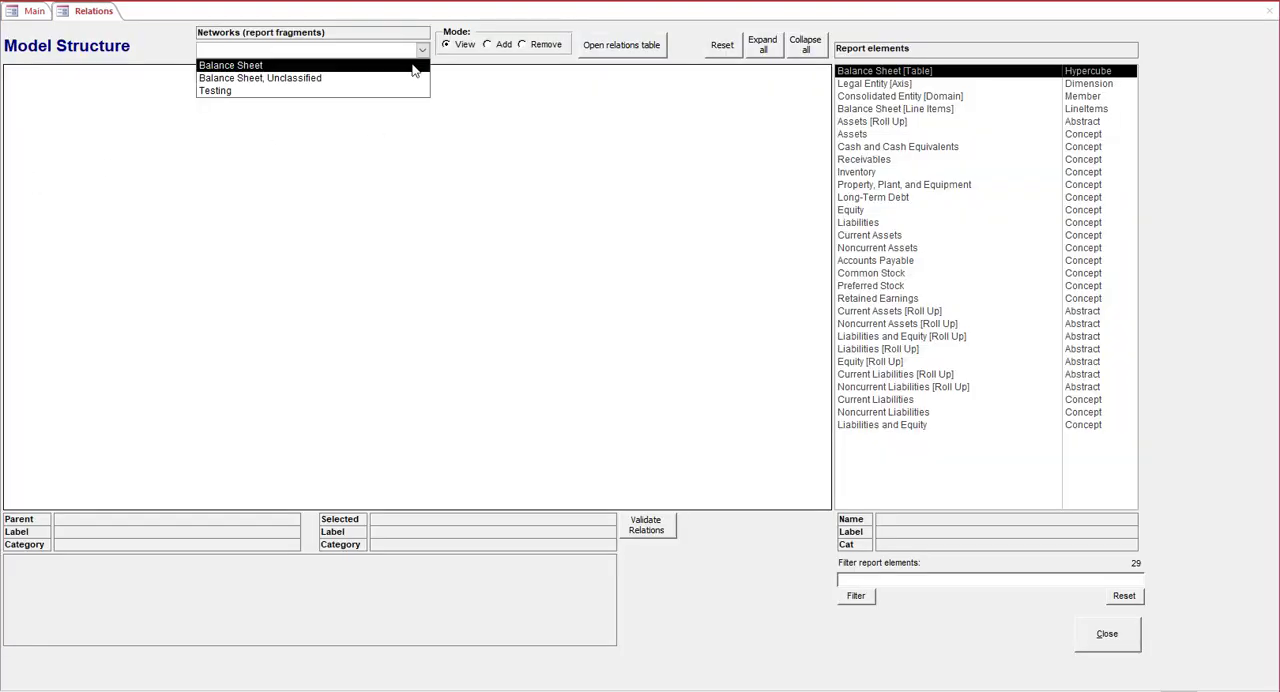
left_click(414, 65)
left_click(423, 53)
key("Down")
key("Down")
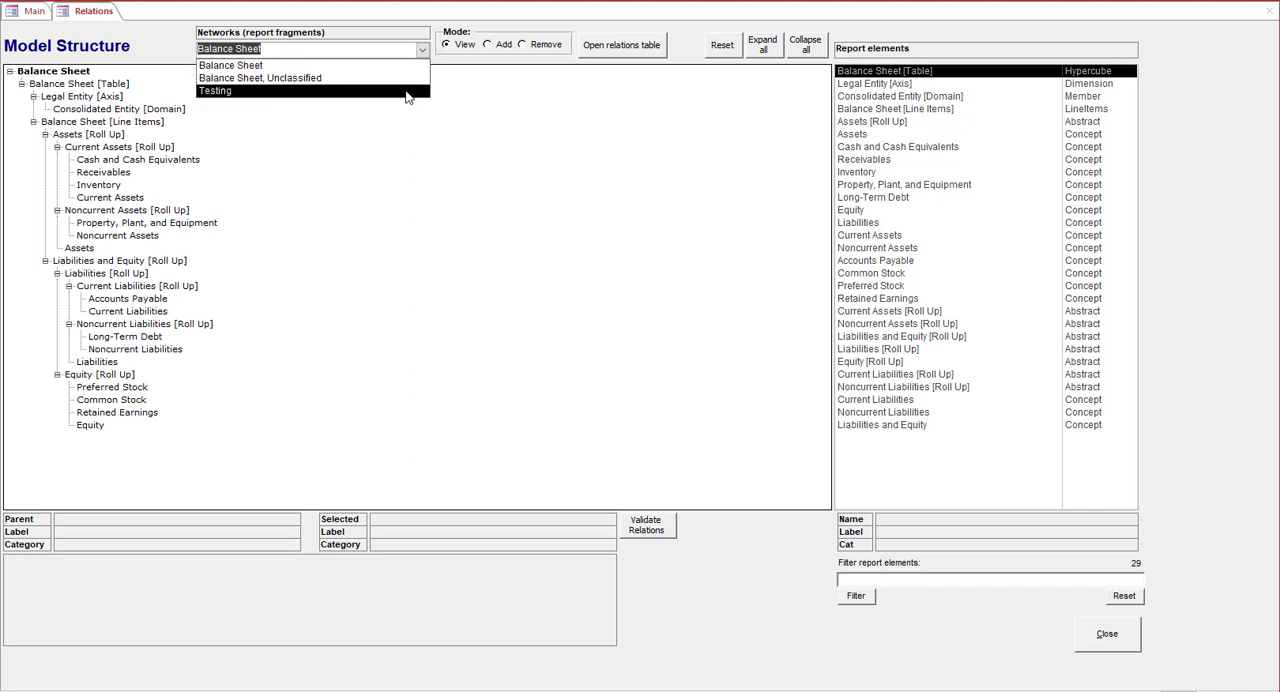
key("Up")
key("Up")
key("Return")
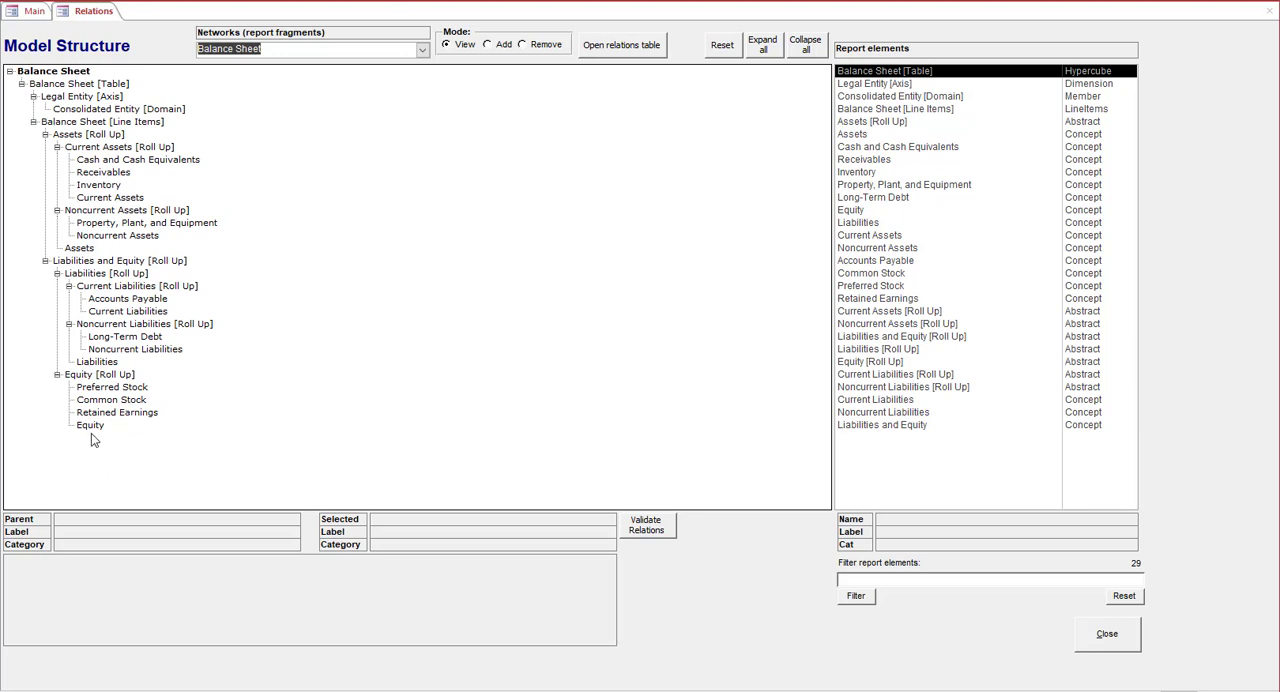
Validate the Balance Sheet network's relations and read through the list of validation results
left_click(651, 532)
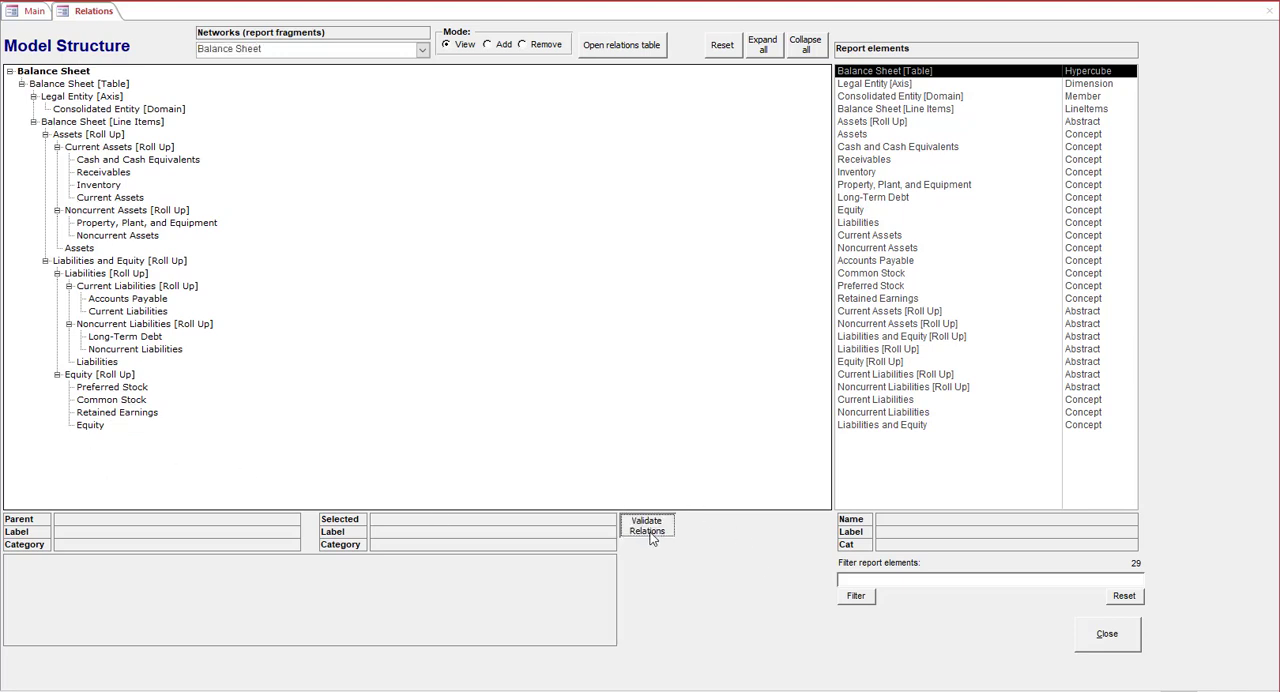
left_click(607, 574)
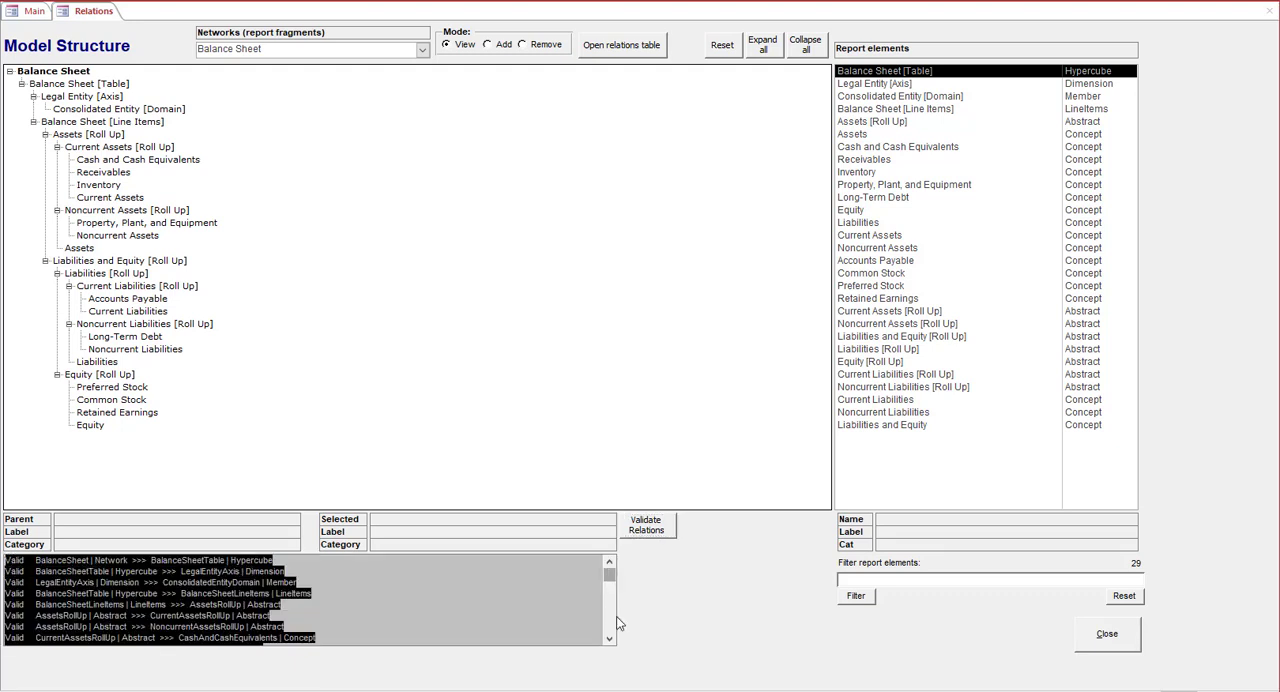
scroll(612, 643, "down", 7)
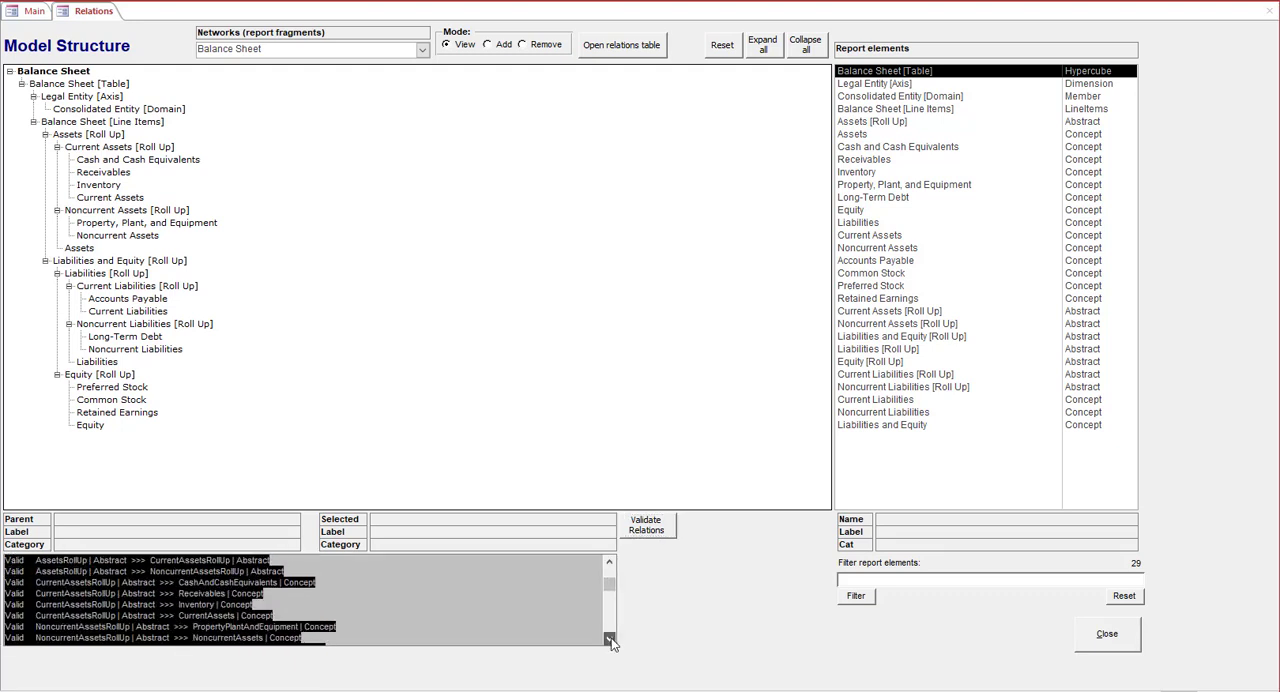
scroll(612, 643, "down", 2)
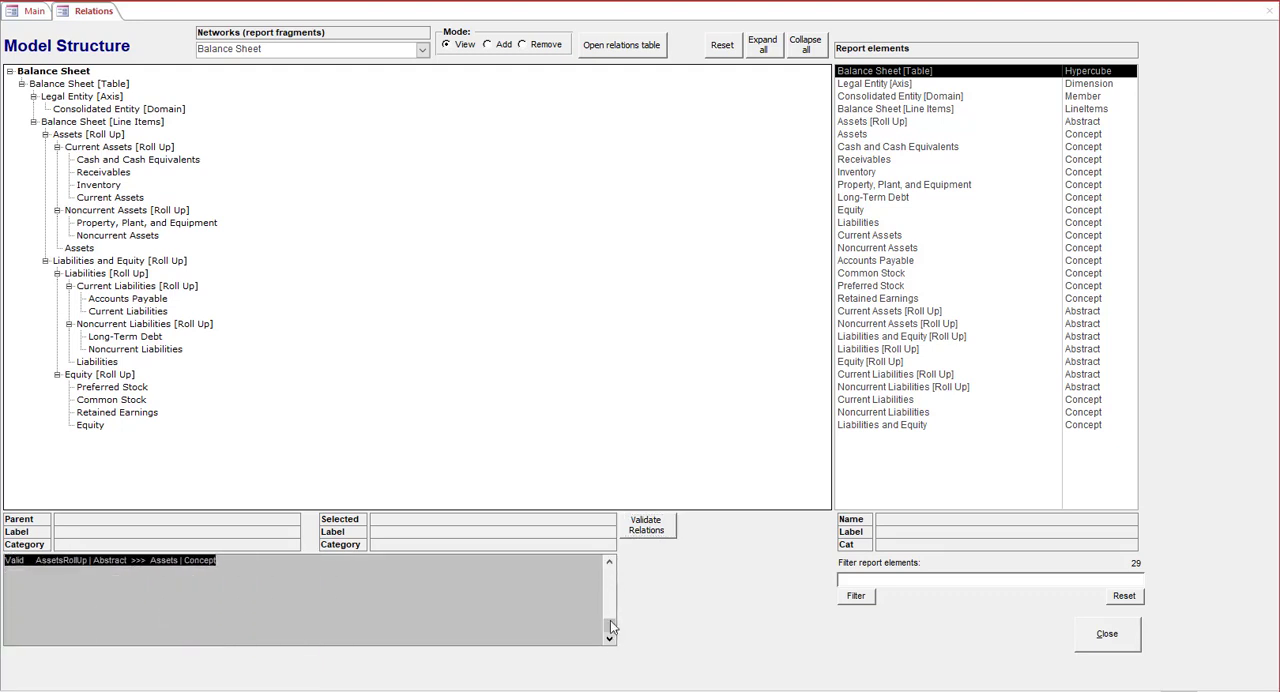
left_click(610, 564)
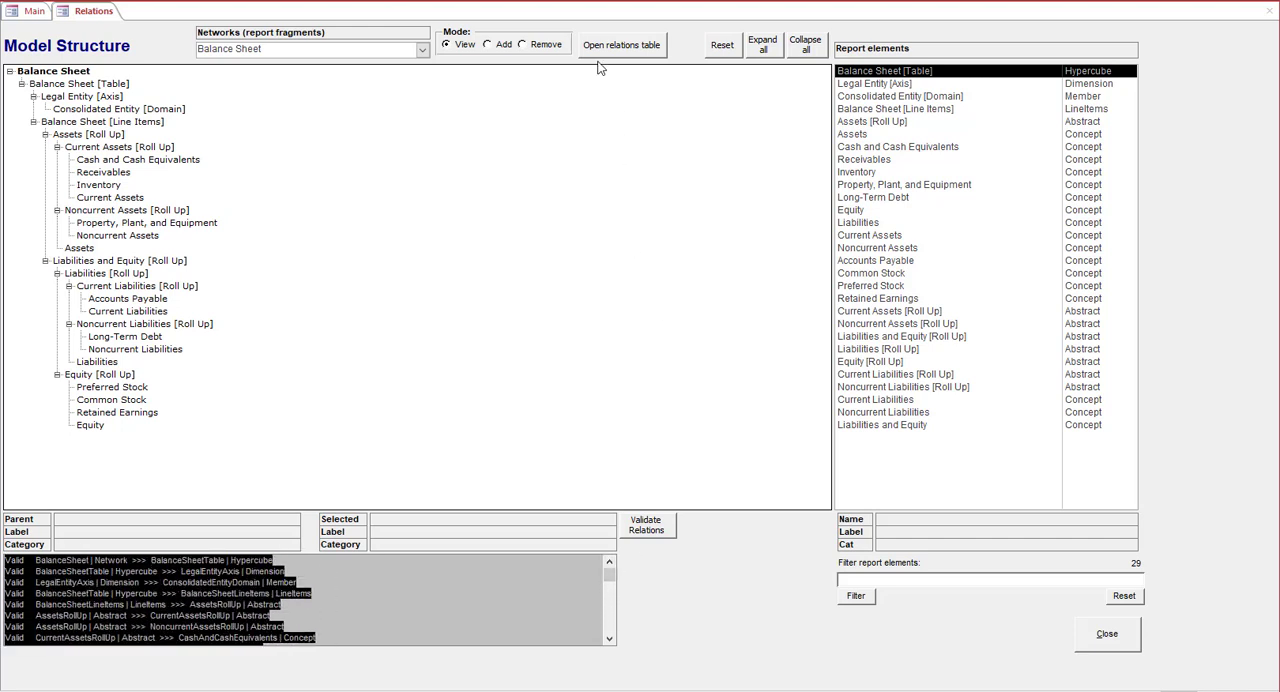
Switch the relations editor to Add mode and load the Testing network
left_click(508, 47)
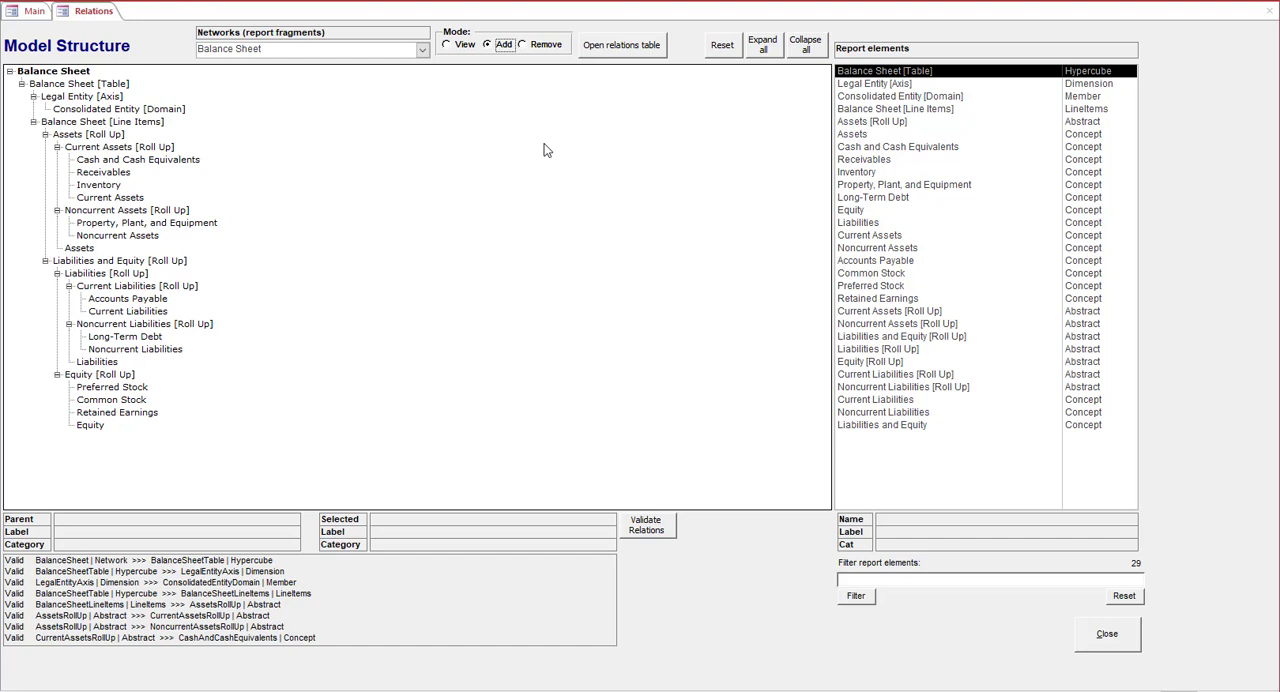
left_click(423, 52)
left_click(409, 89)
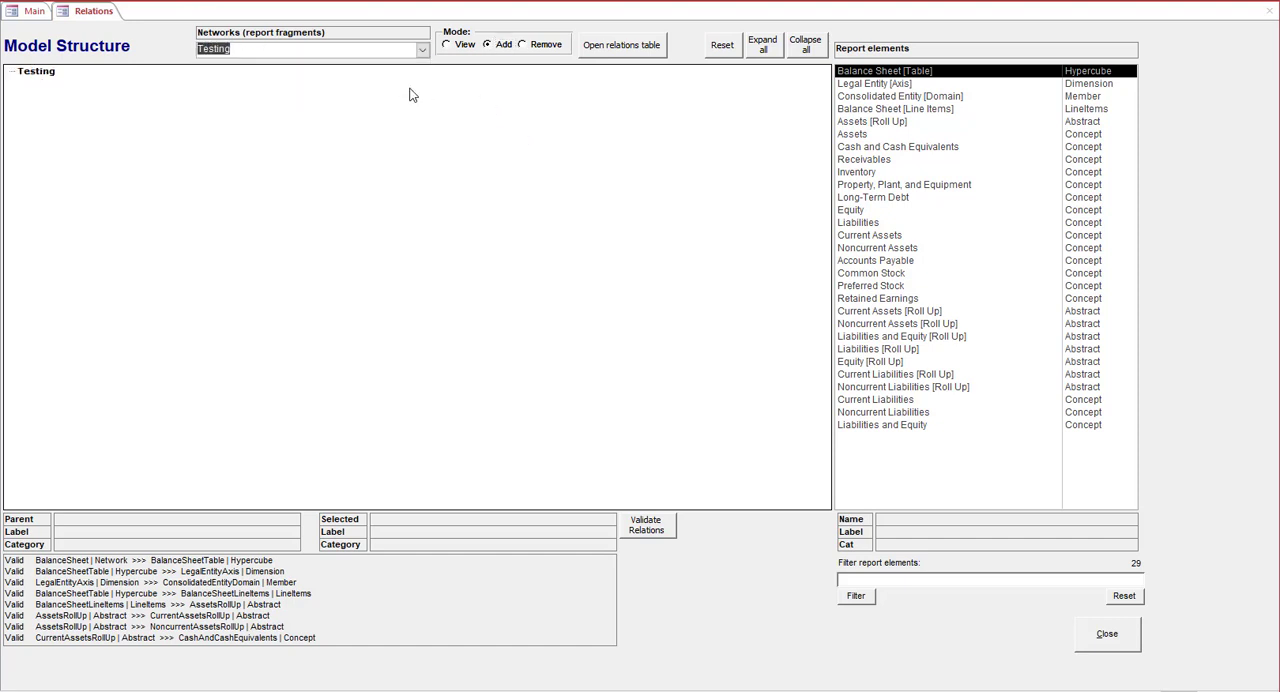
Try to add the Noncurrent Assets concept as a child of the Testing network root
left_click(873, 251)
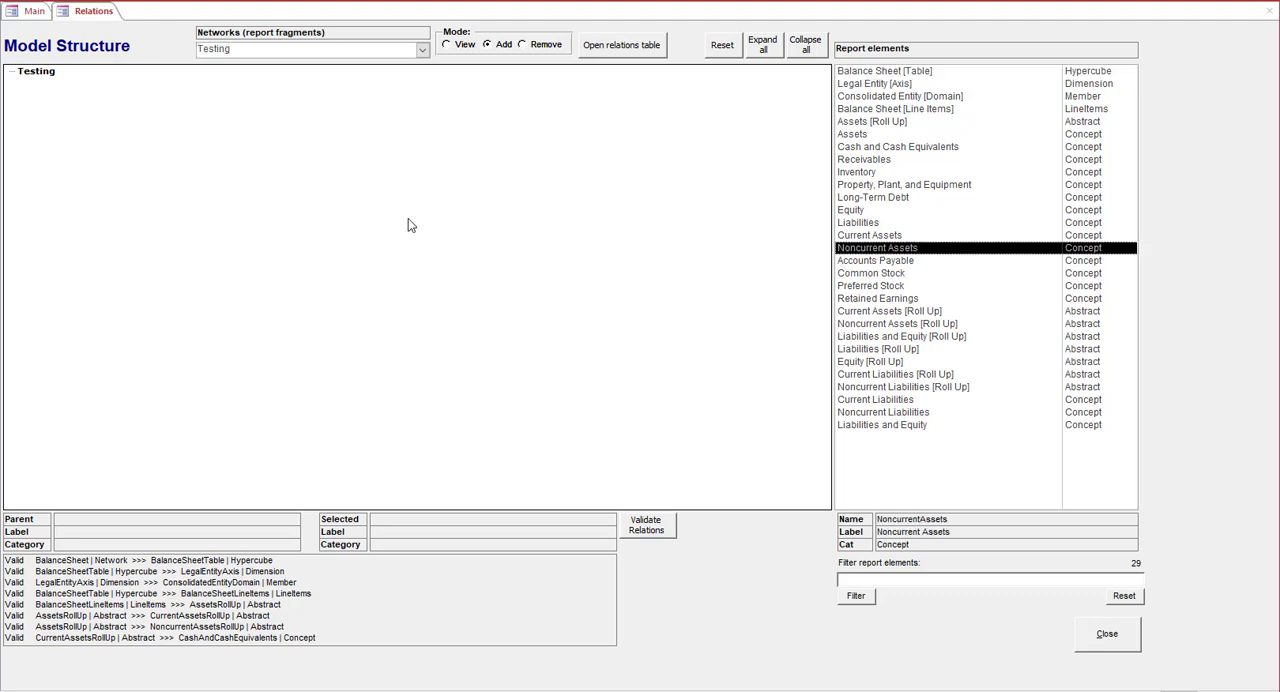
left_click(36, 72)
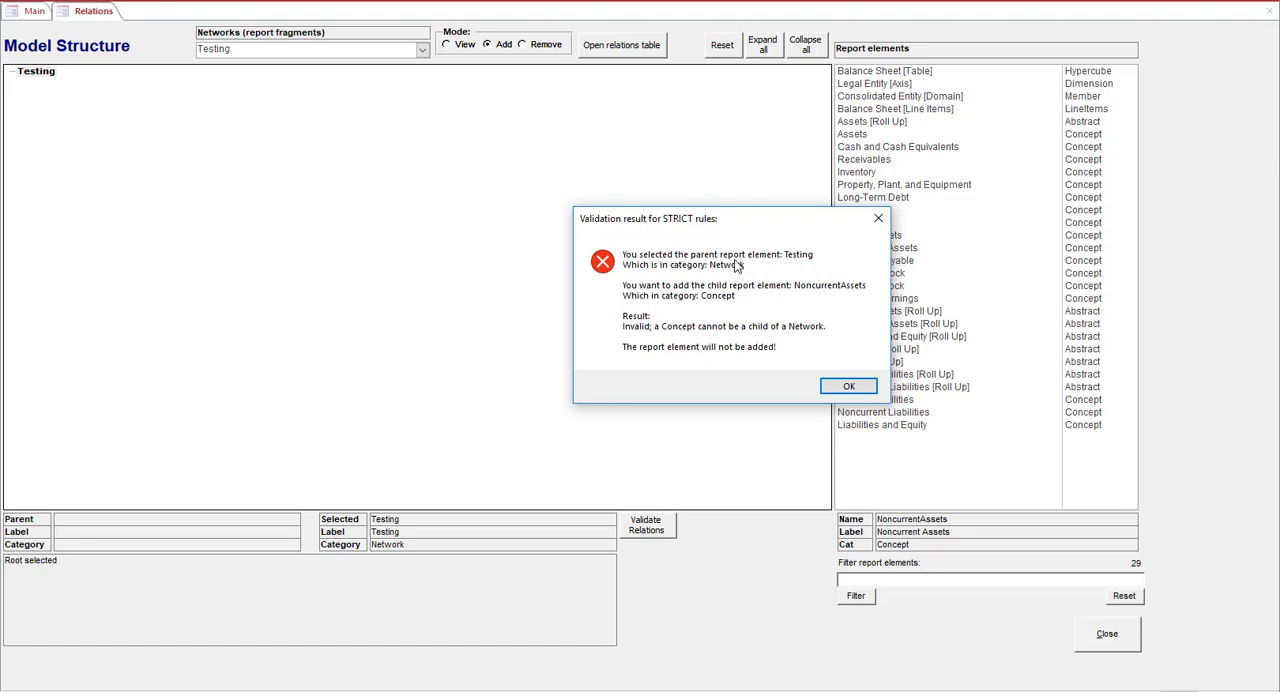
left_click(843, 386)
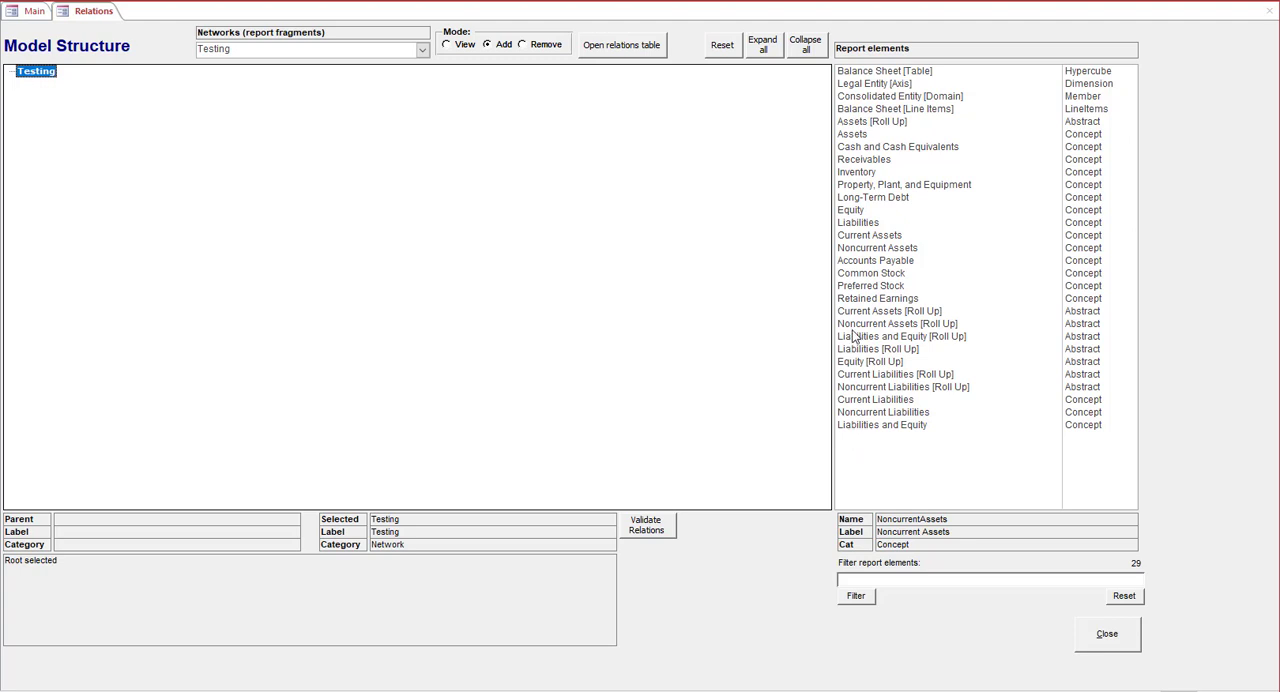
Add Balance Sheet [Table] under the Testing network root and Legal Entity [Axis] under that table
left_click(883, 72)
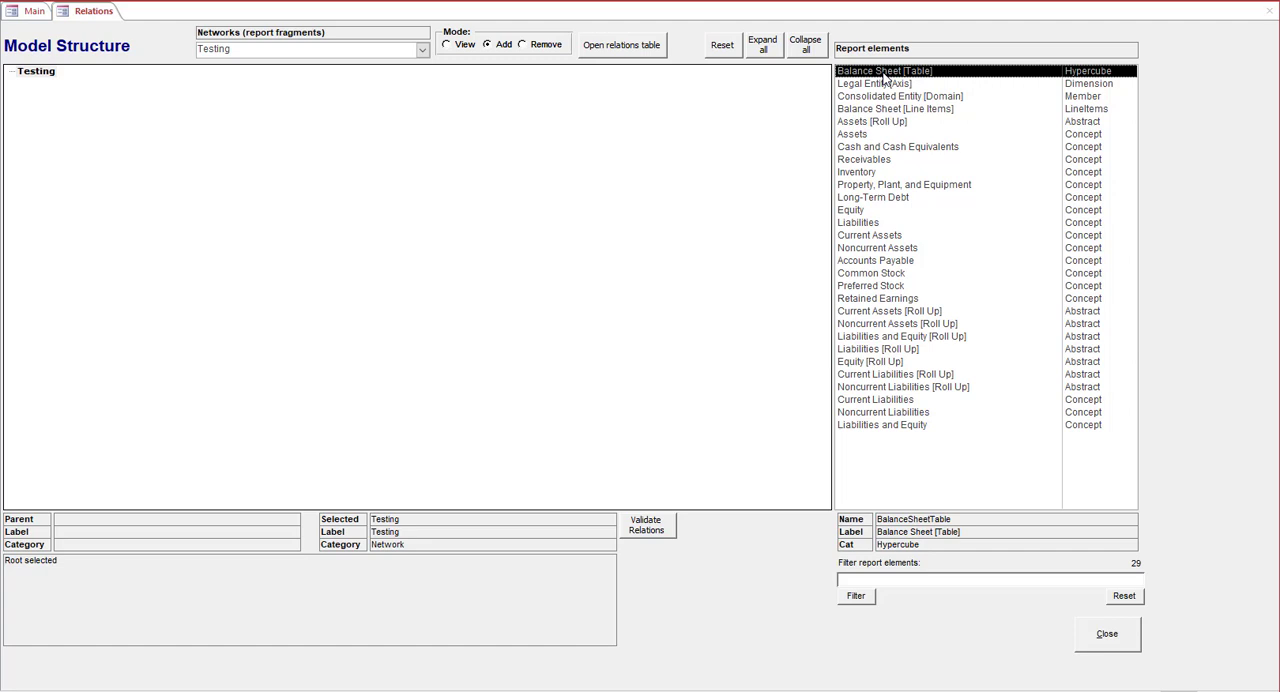
left_click(33, 74)
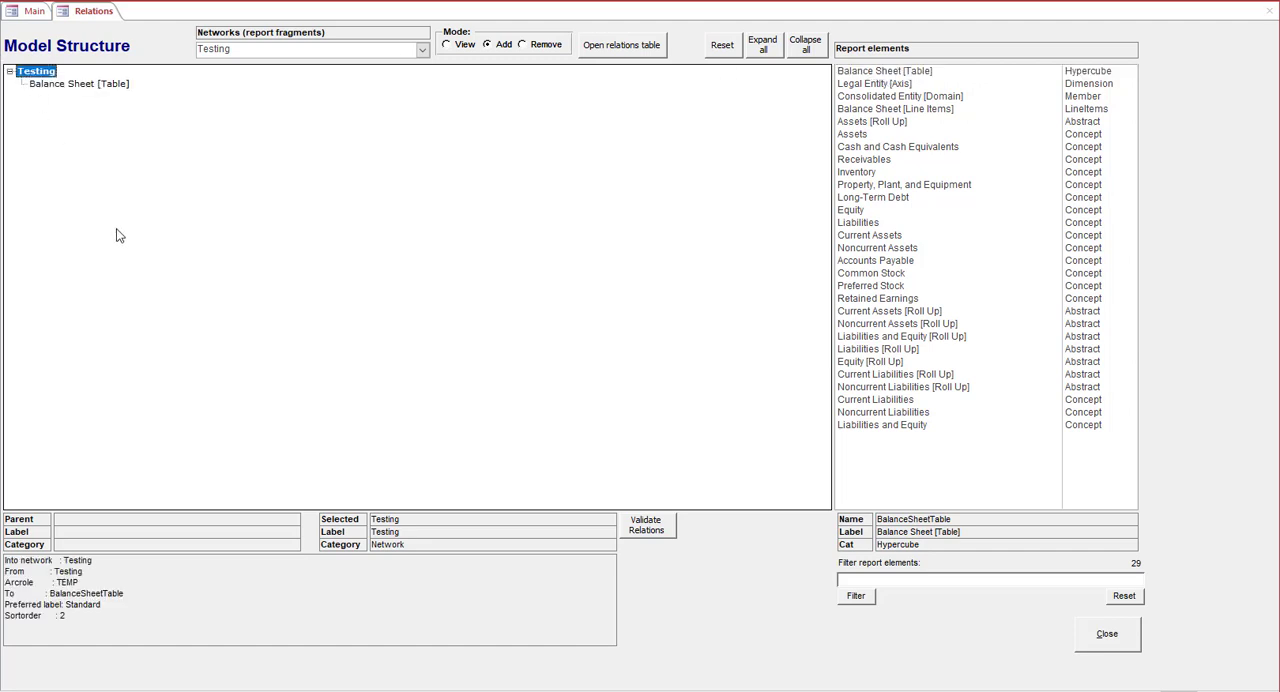
left_click(893, 85)
left_click(86, 86)
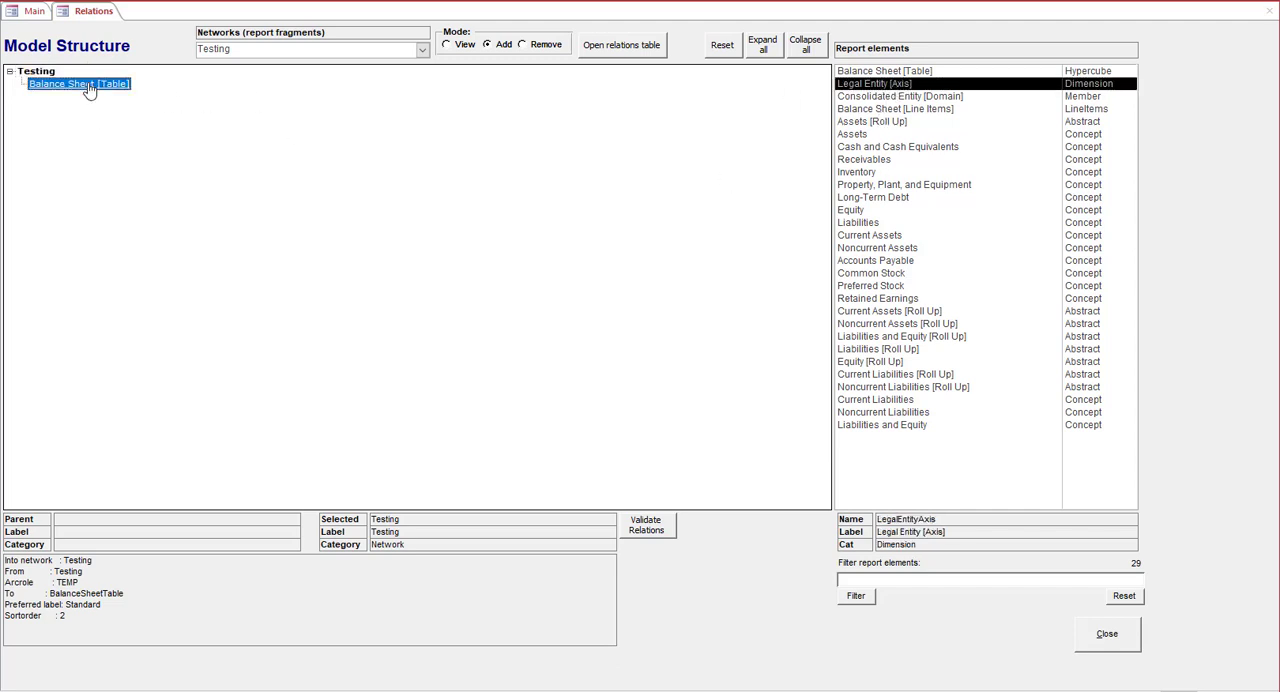
Add Balance Sheet [Line Items] under Balance Sheet [Table] and Consolidated Entity [Domain] under Legal Entity [Axis]
left_click(923, 109)
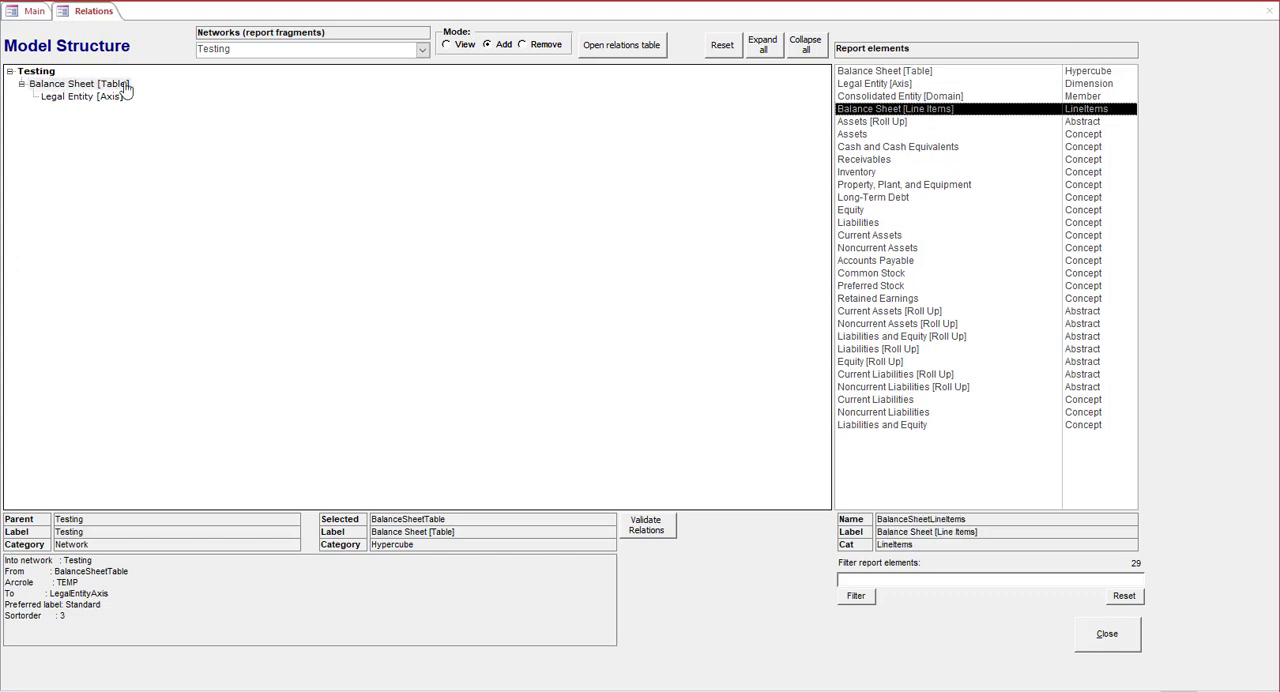
left_click(72, 86)
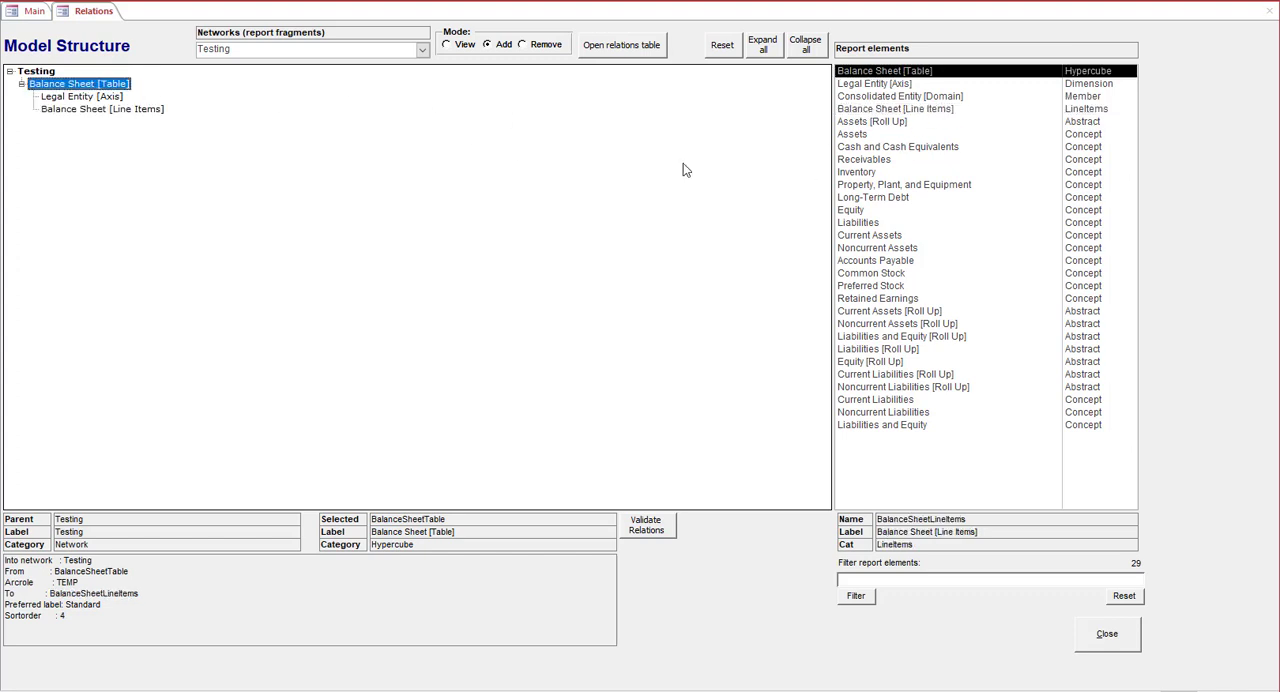
left_click(889, 97)
left_click(90, 98)
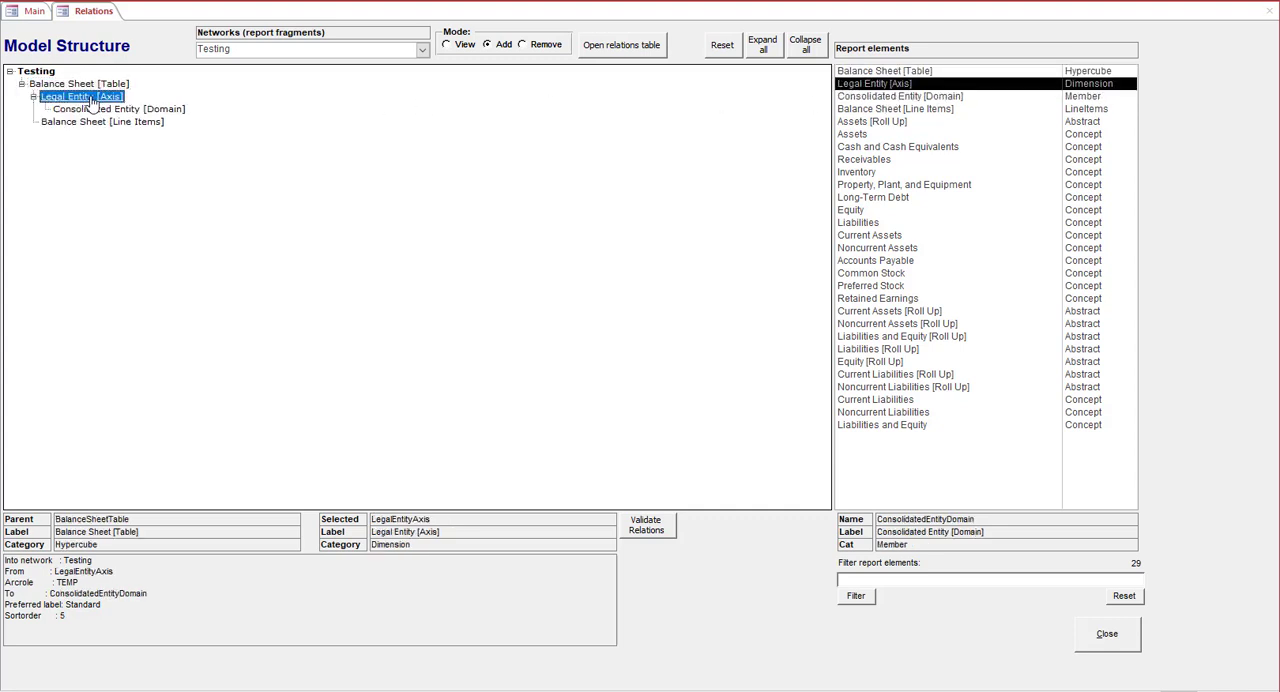
Try to add the Receivables concept as a child of Consolidated Entity [Domain]
left_click(881, 163)
left_click(166, 113)
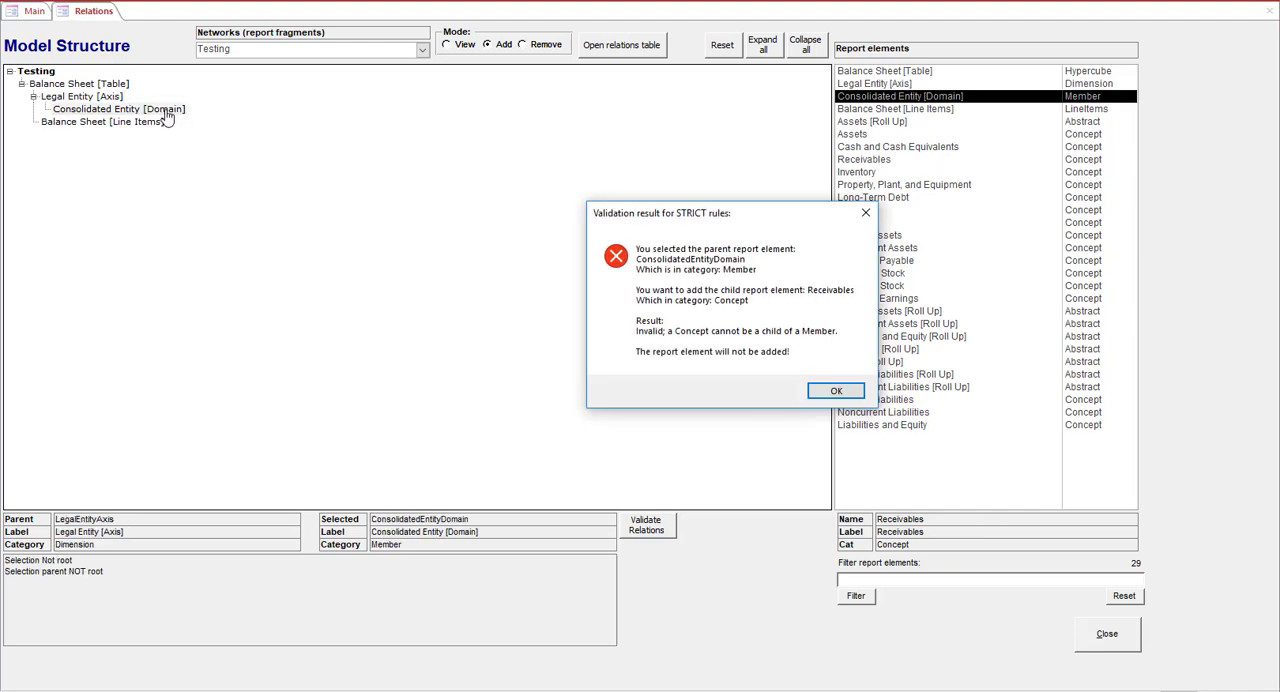
left_click(836, 390)
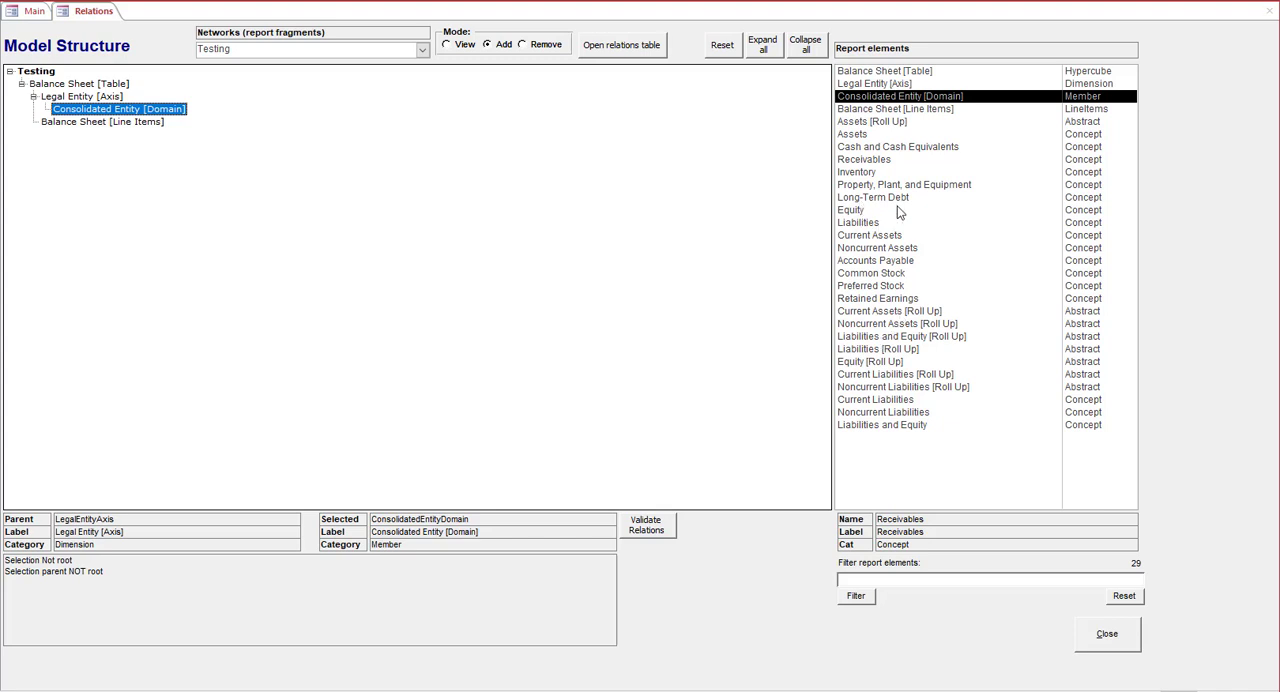
Add Assets [Roll Up] and Liabilities and Equity [Roll Up] as children of Balance Sheet [Line Items]
left_click(878, 110)
left_click(872, 123)
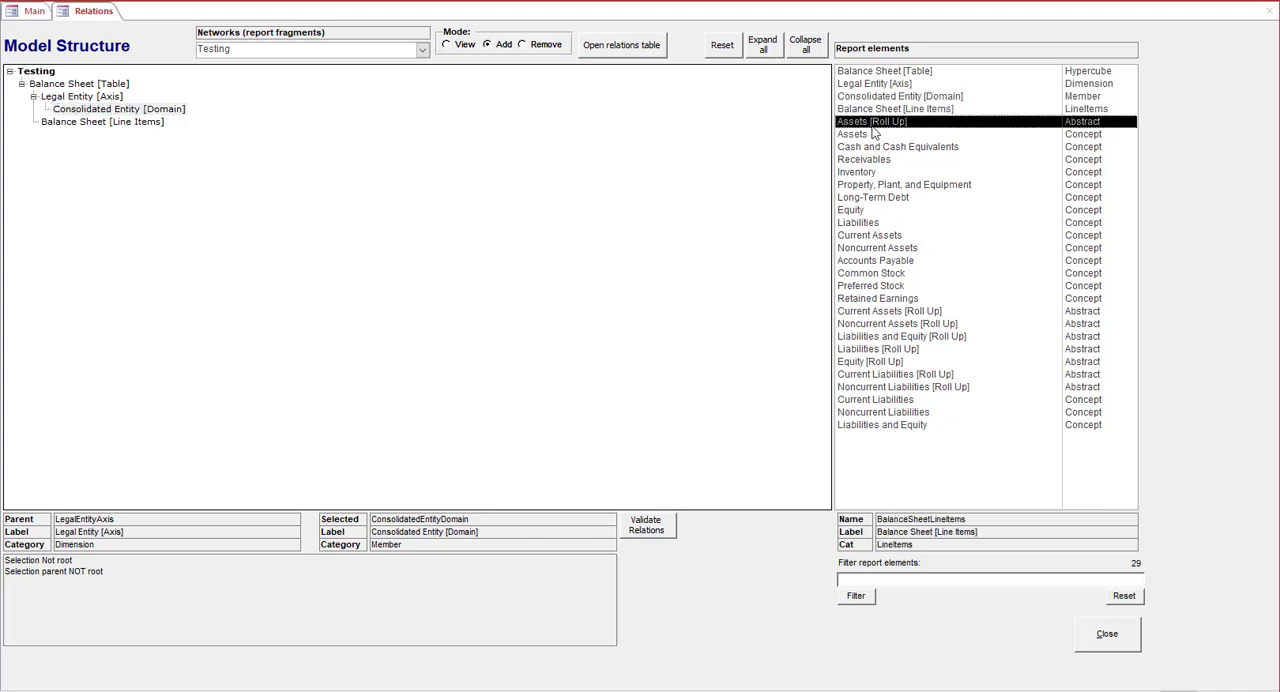
left_click(112, 122)
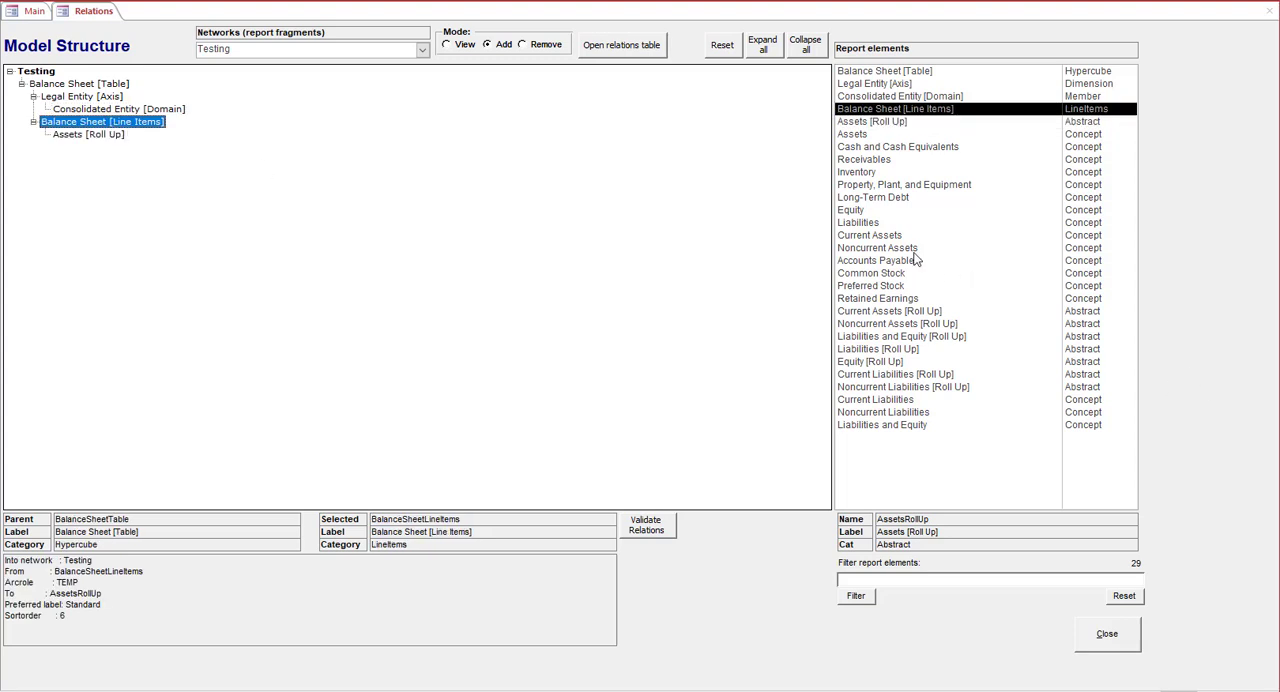
left_click(938, 340)
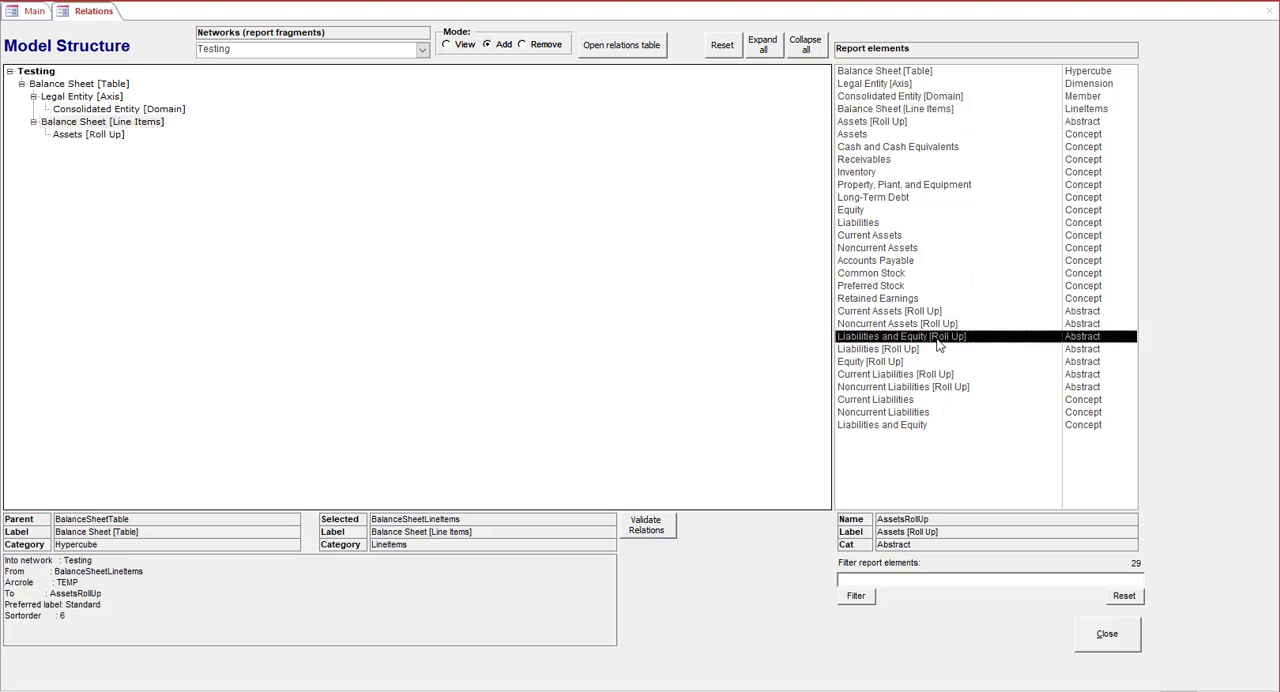
left_click(78, 123)
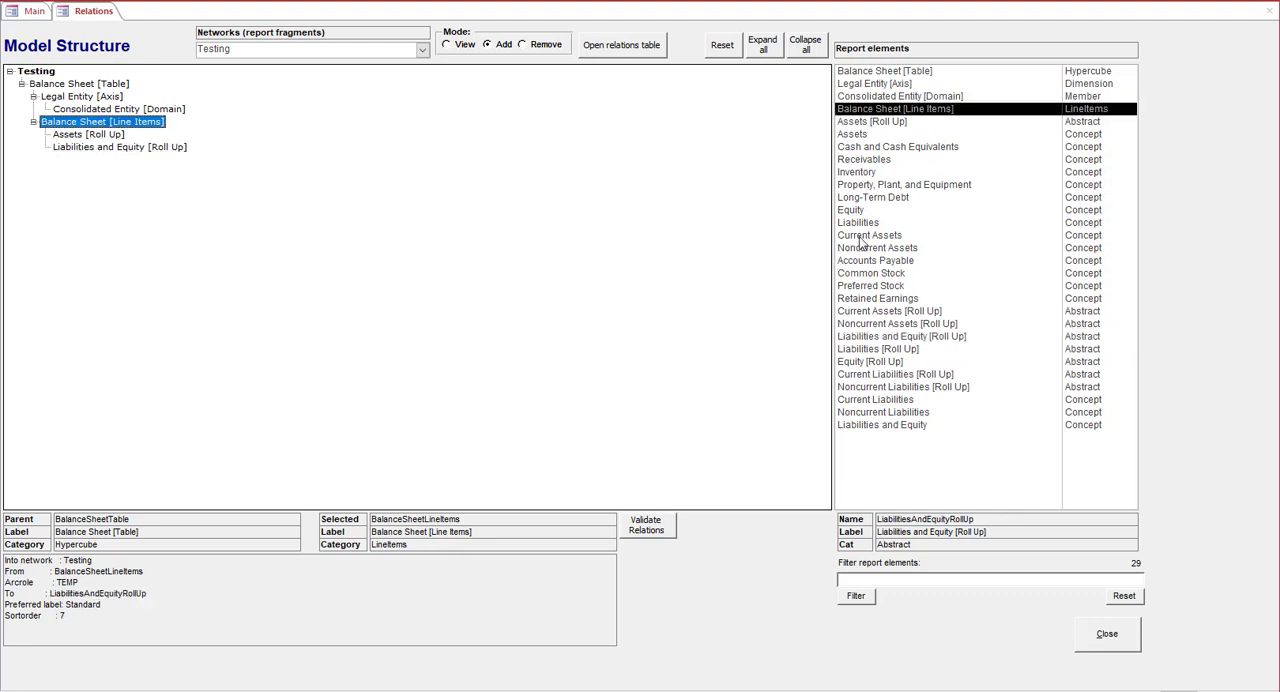
Add Cash and Cash Equivalents, Receivables, Inventory, Property, Plant, and Equipment, and Assets, in that order, under Assets [Roll Up]
left_click(862, 147)
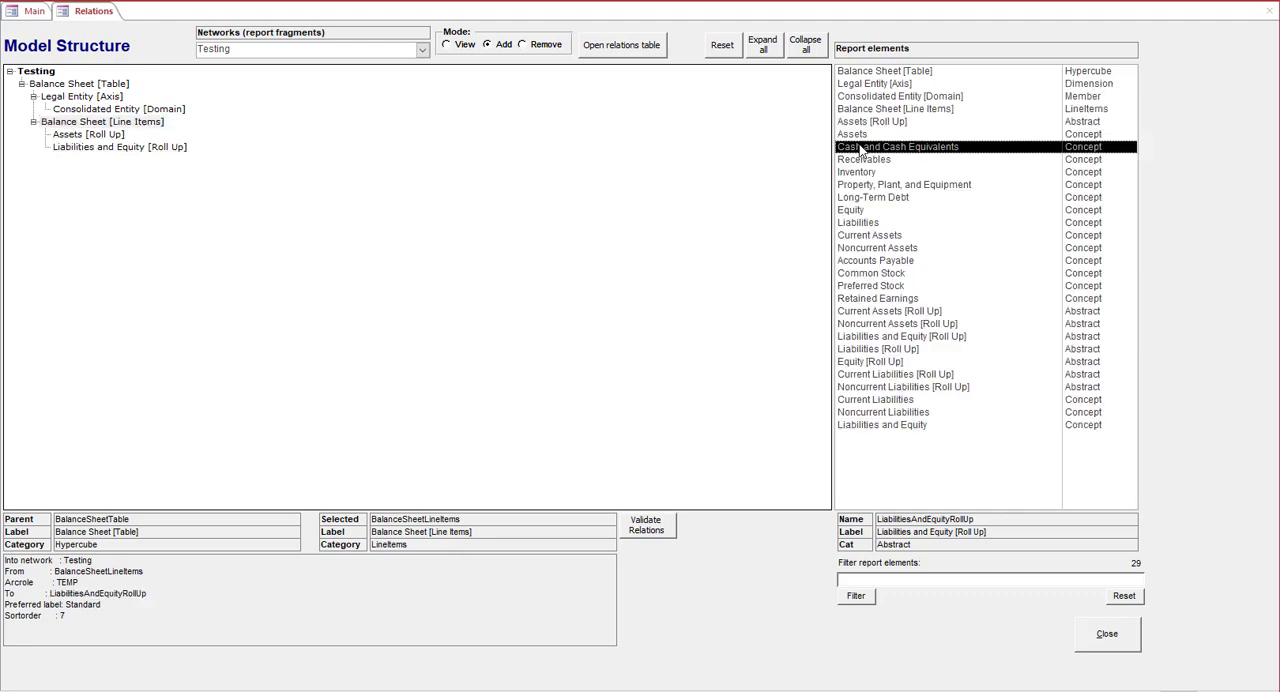
left_click(100, 137)
left_click(864, 160)
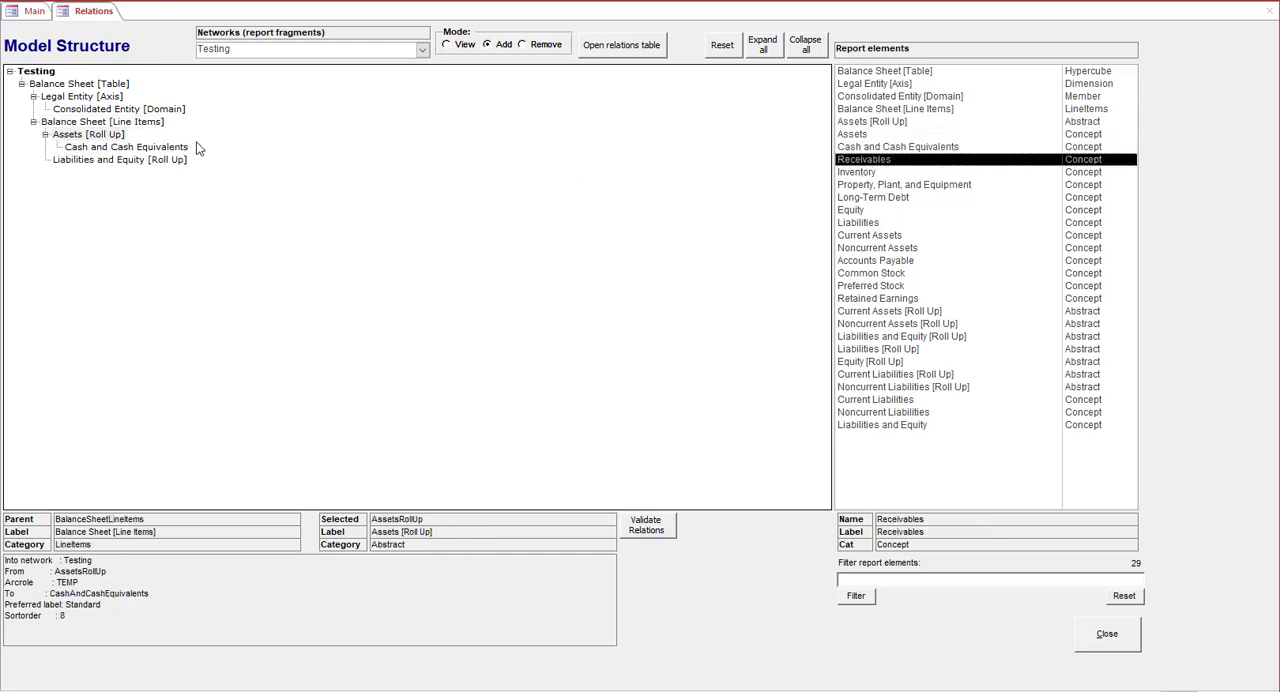
left_click(95, 135)
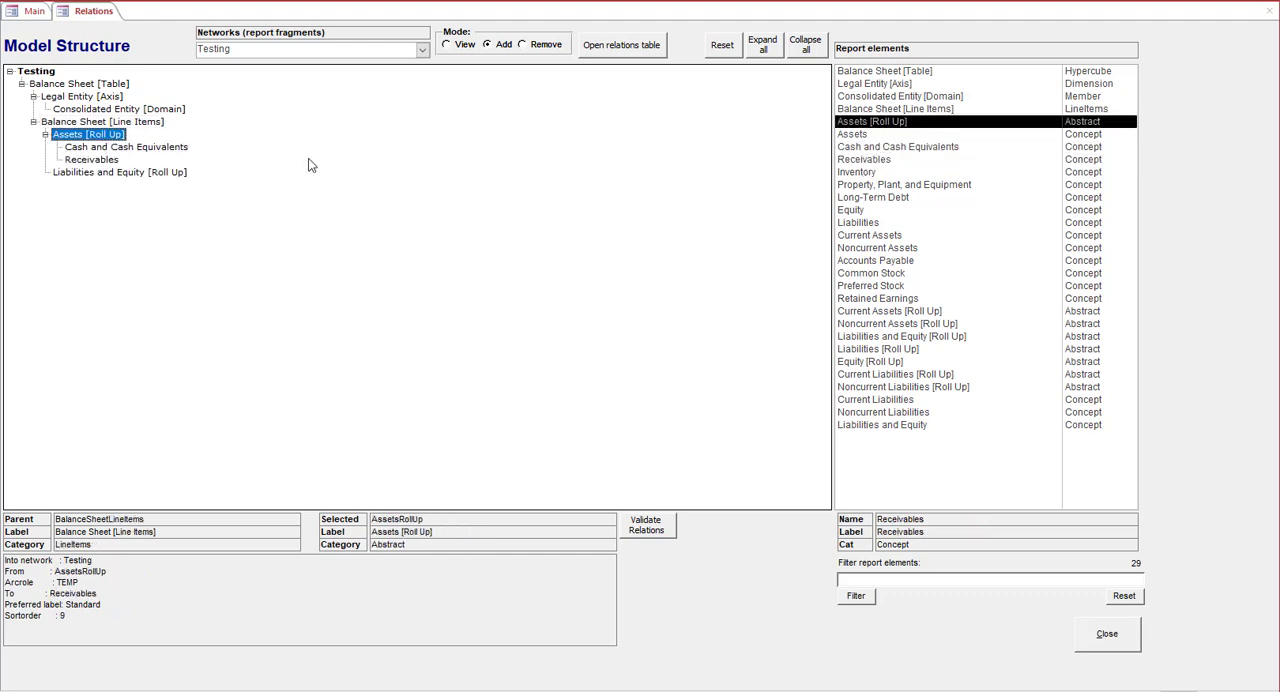
left_click(860, 173)
left_click(90, 136)
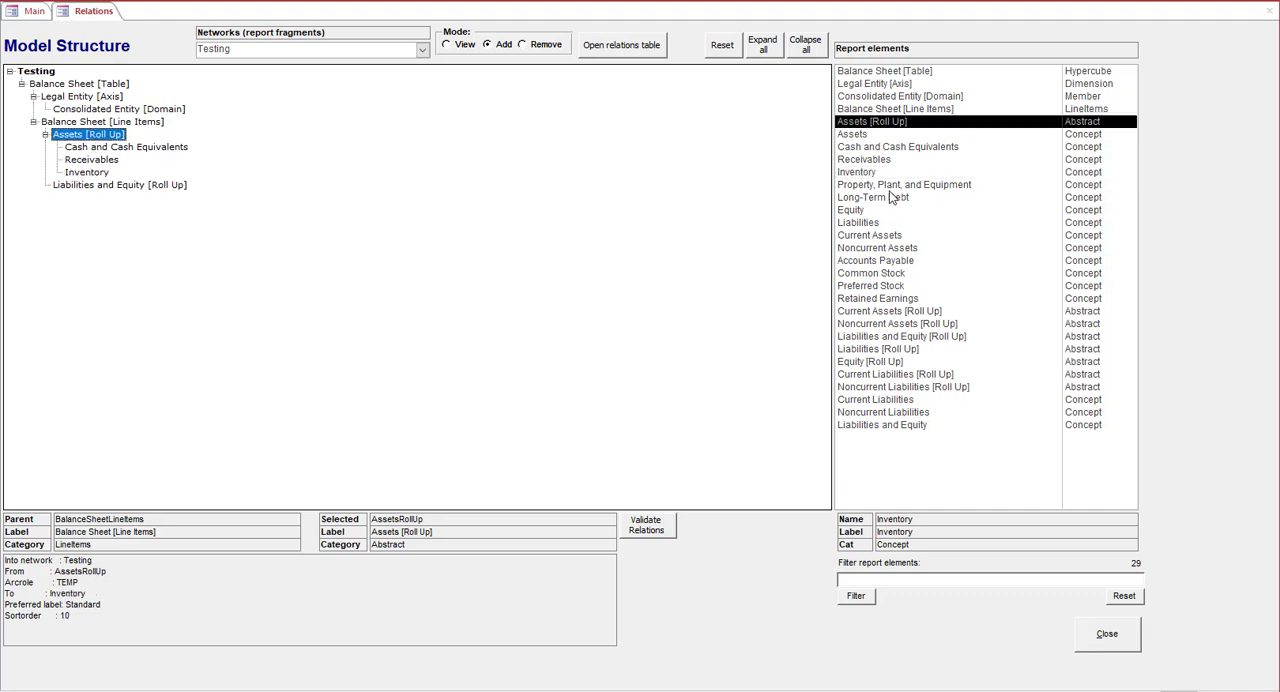
left_click(877, 185)
left_click(63, 139)
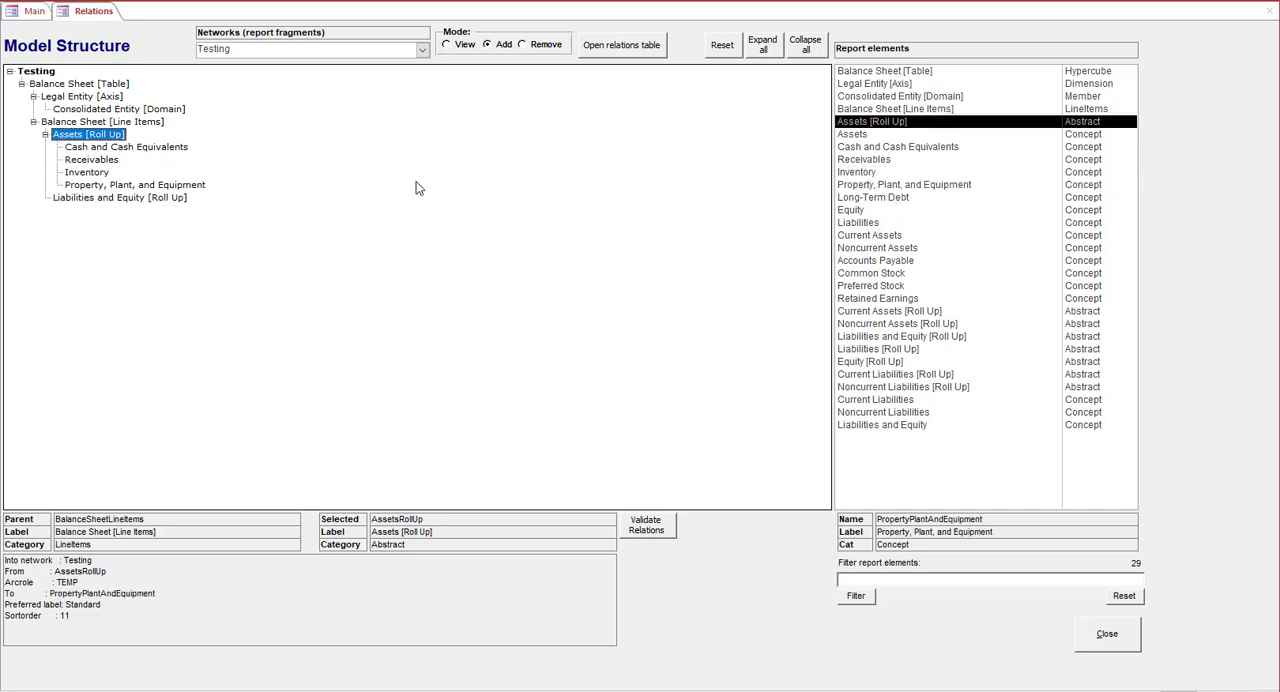
left_click(842, 136)
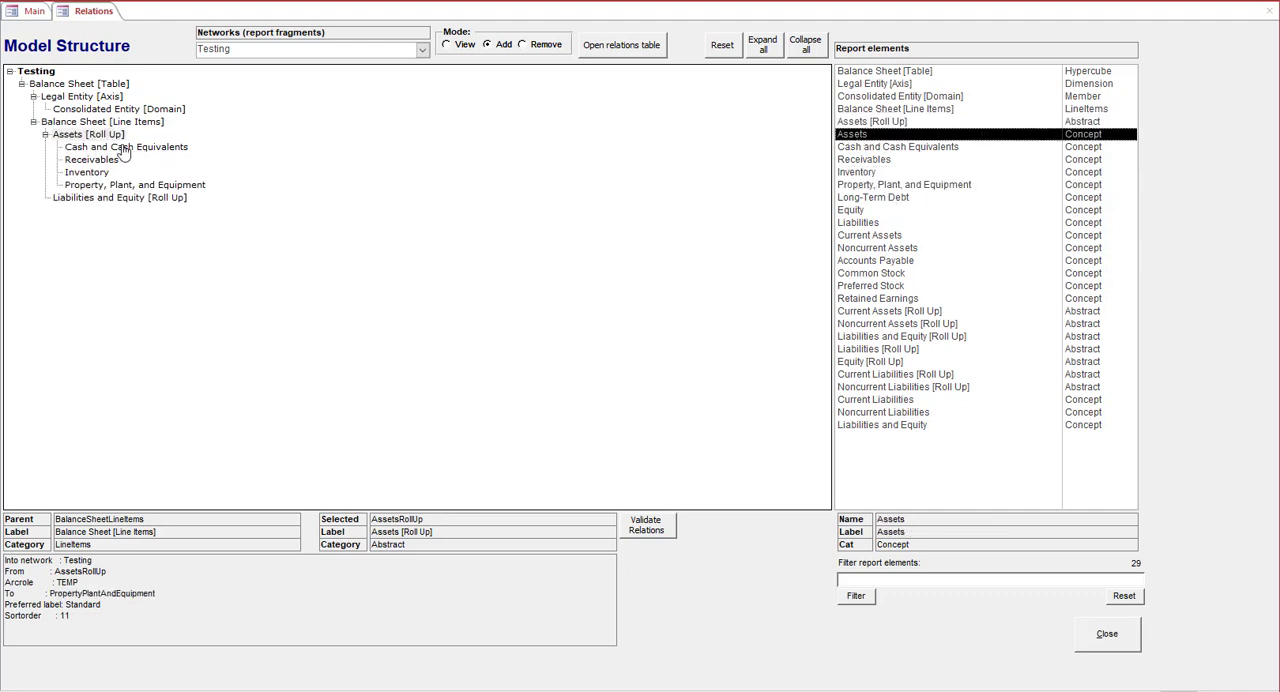
left_click(88, 135)
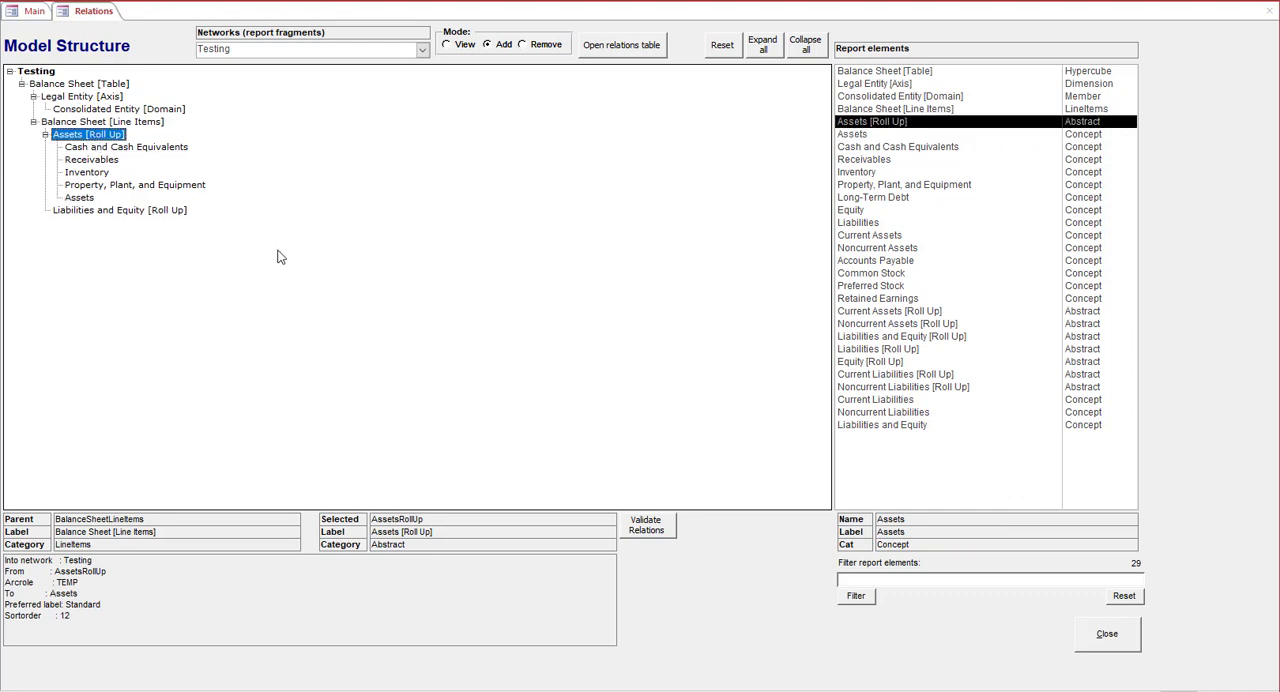
Add Liabilities [Roll Up] and Equity [Roll Up] as children of Liabilities and Equity [Roll Up]
left_click(908, 352)
left_click(150, 212)
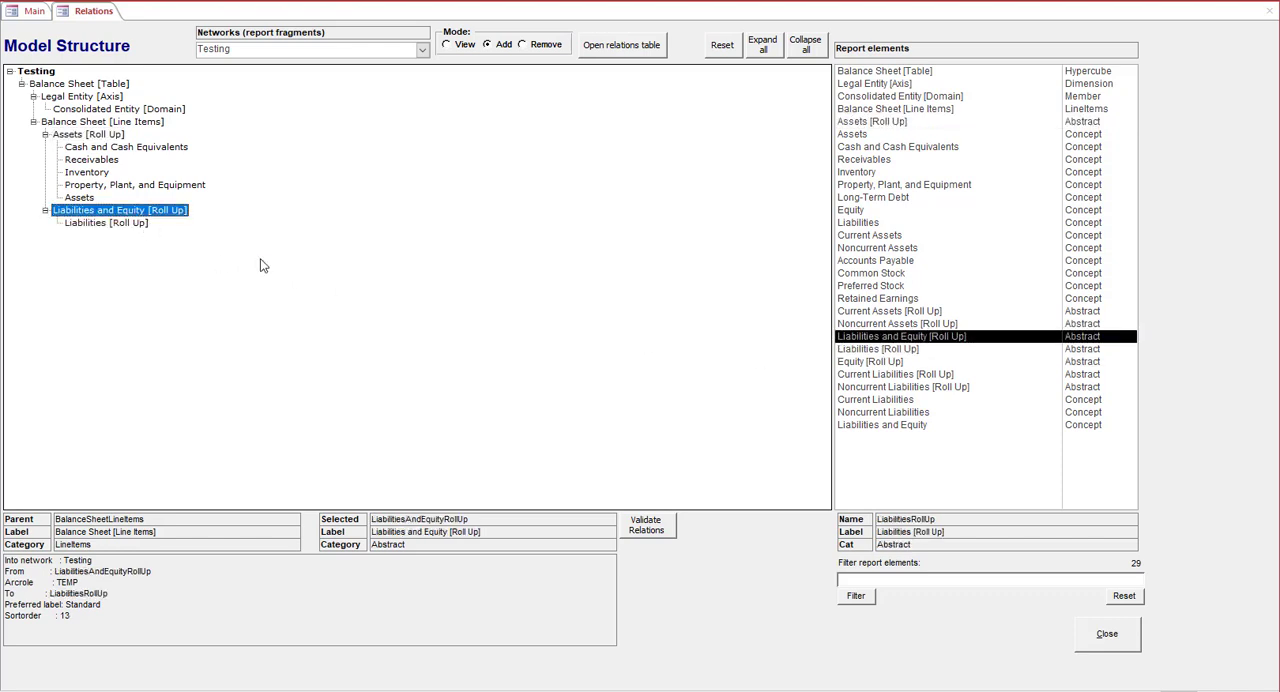
left_click(862, 361)
left_click(112, 213)
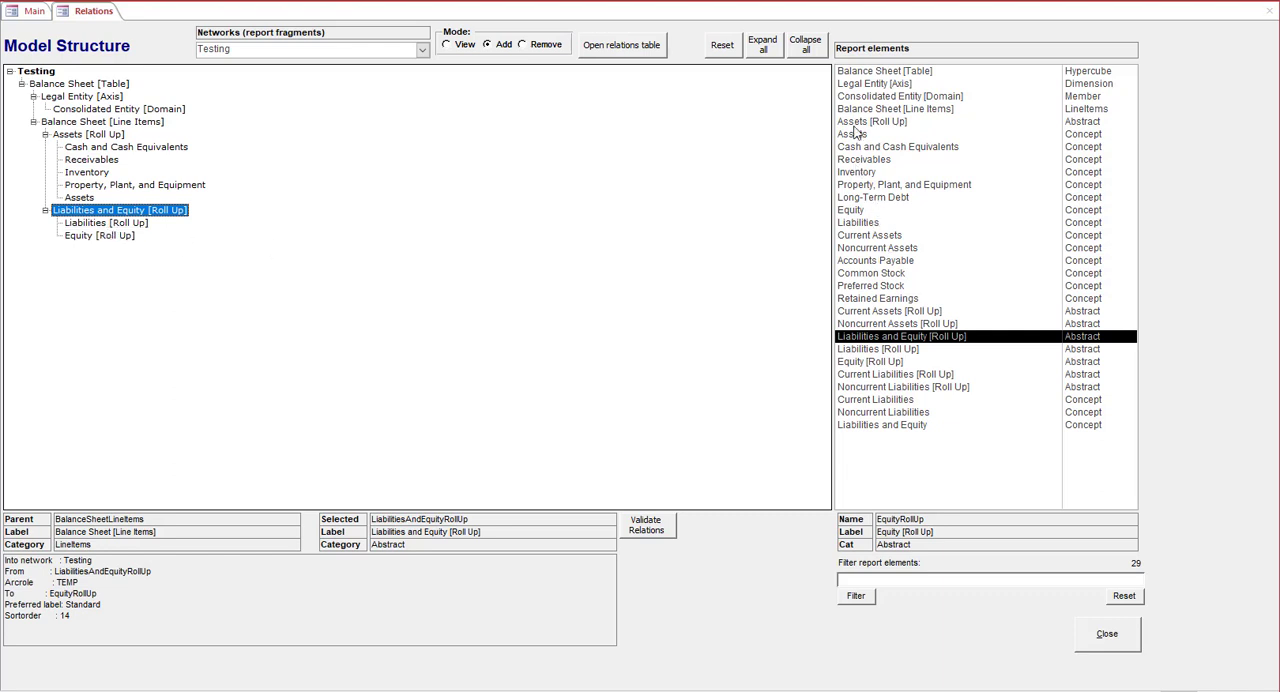
Add the Accounts Payable, Long-Term Debt and Liabilities concepts, in that order, under Liabilities [Roll Up]
left_click(880, 262)
left_click(120, 223)
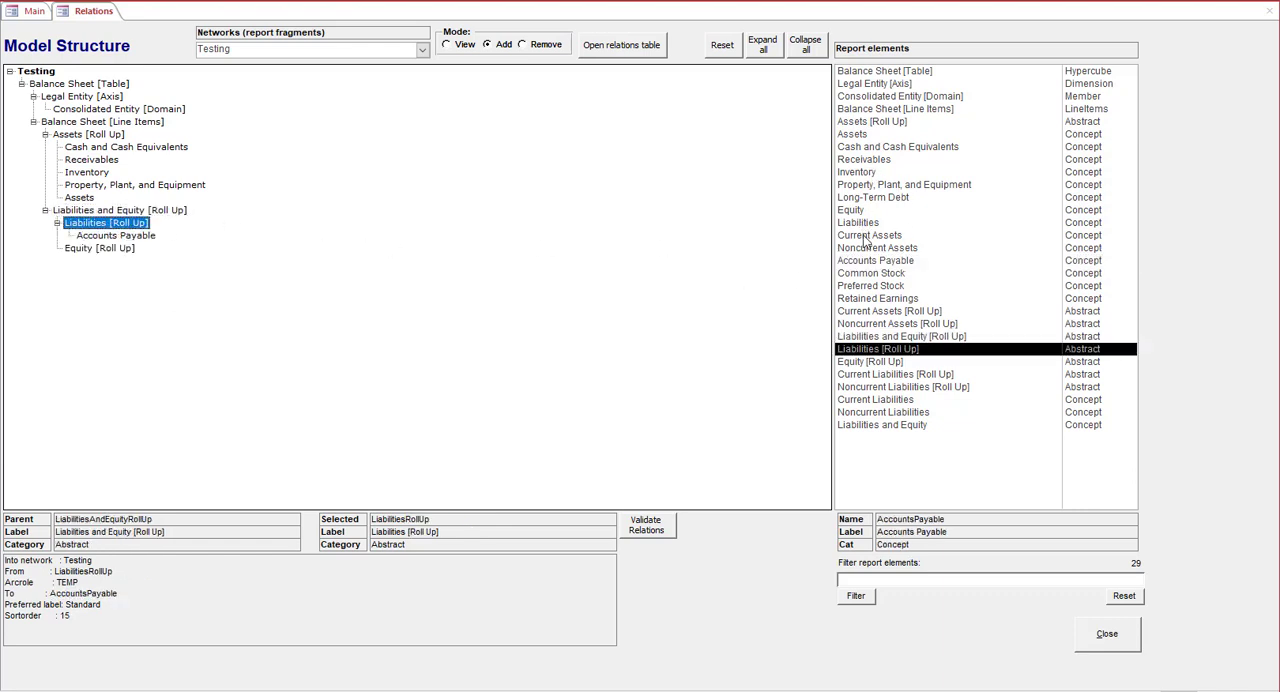
left_click(862, 199)
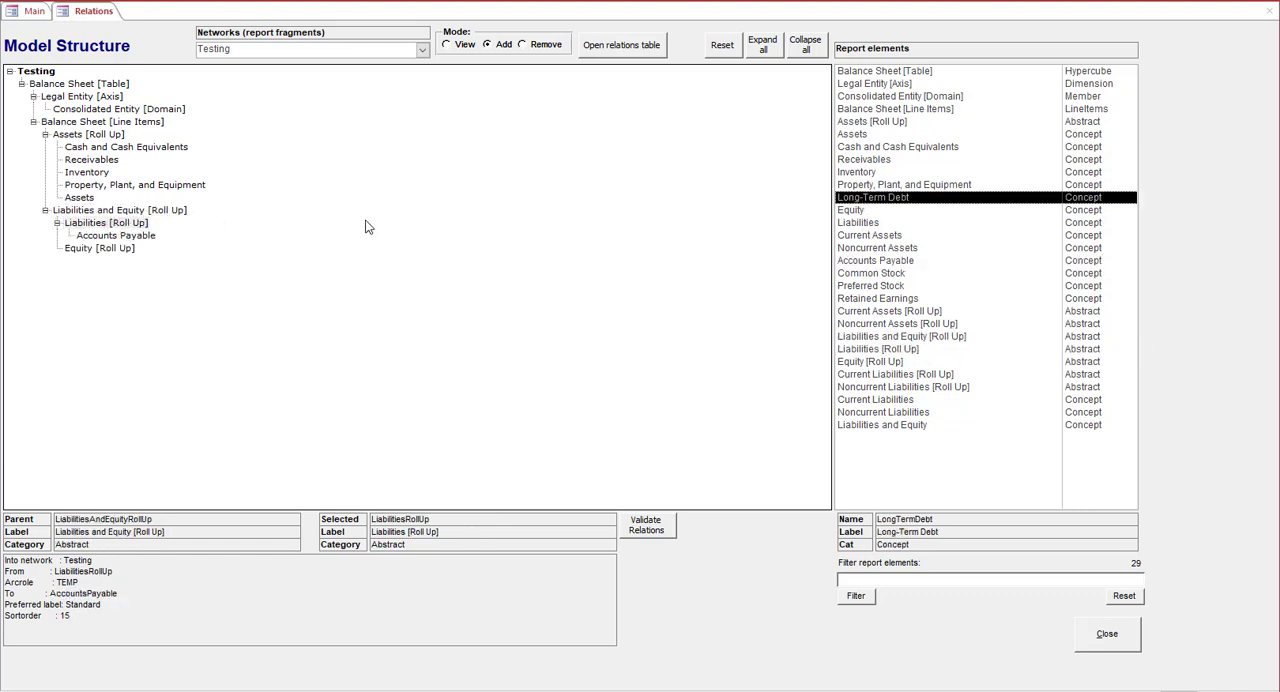
left_click(105, 224)
left_click(862, 223)
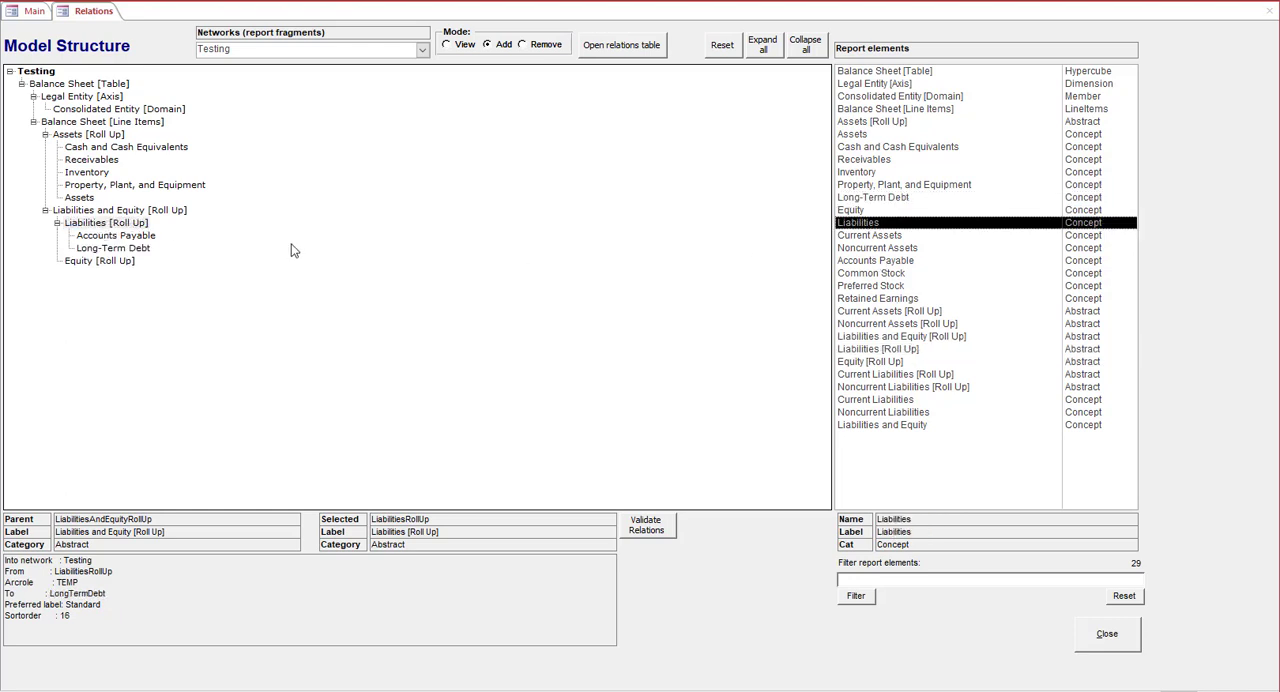
left_click(131, 225)
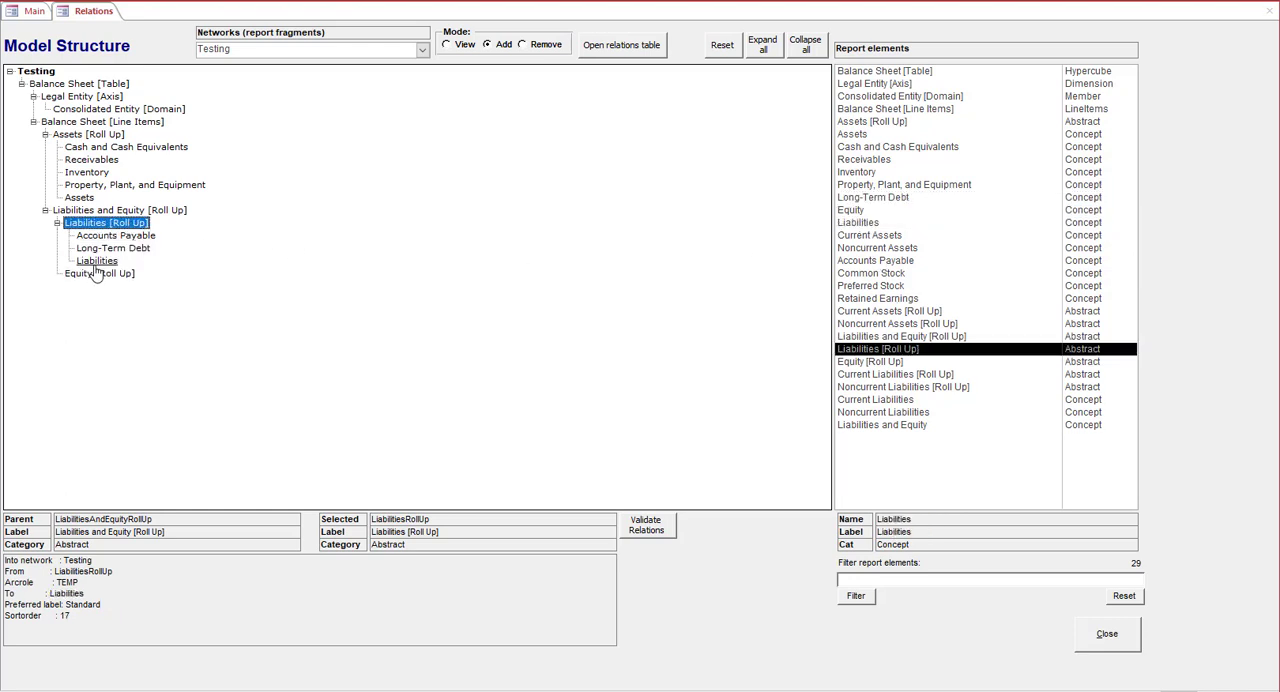
Add the Preferred Stock, Common Stock, Retained Earnings and Equity concepts, in that order, under Equity [Roll Up]
left_click(893, 289)
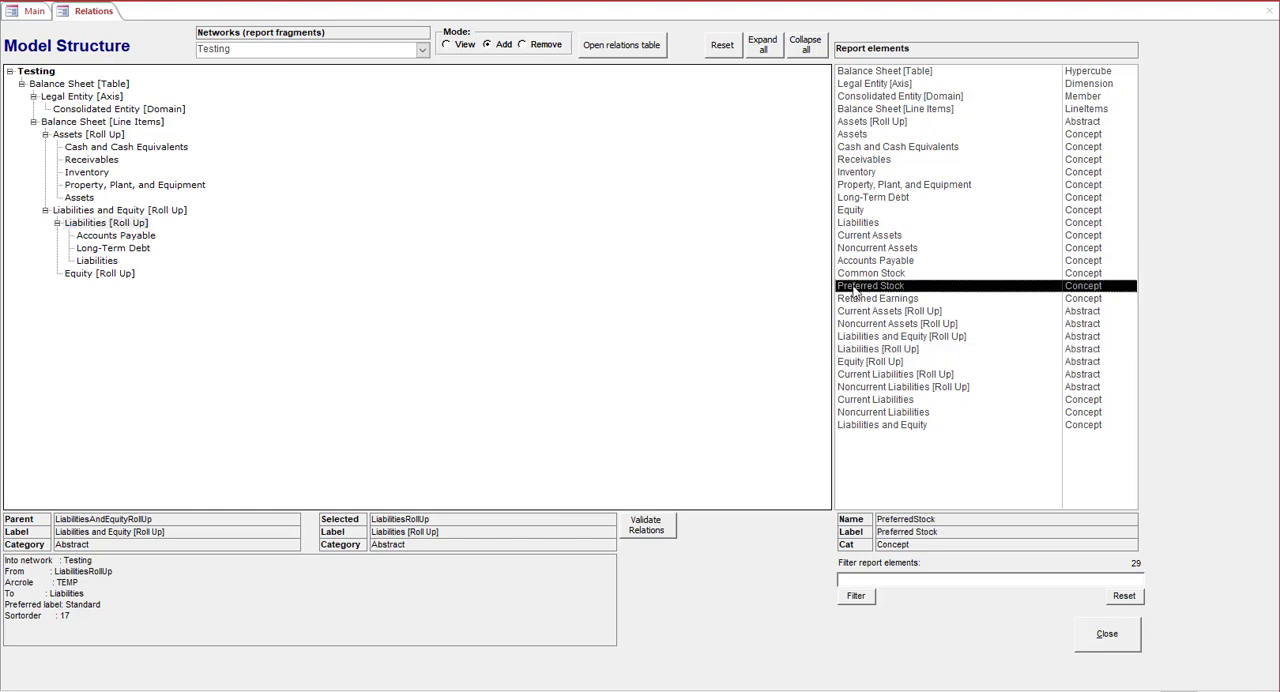
left_click(122, 275)
left_click(866, 274)
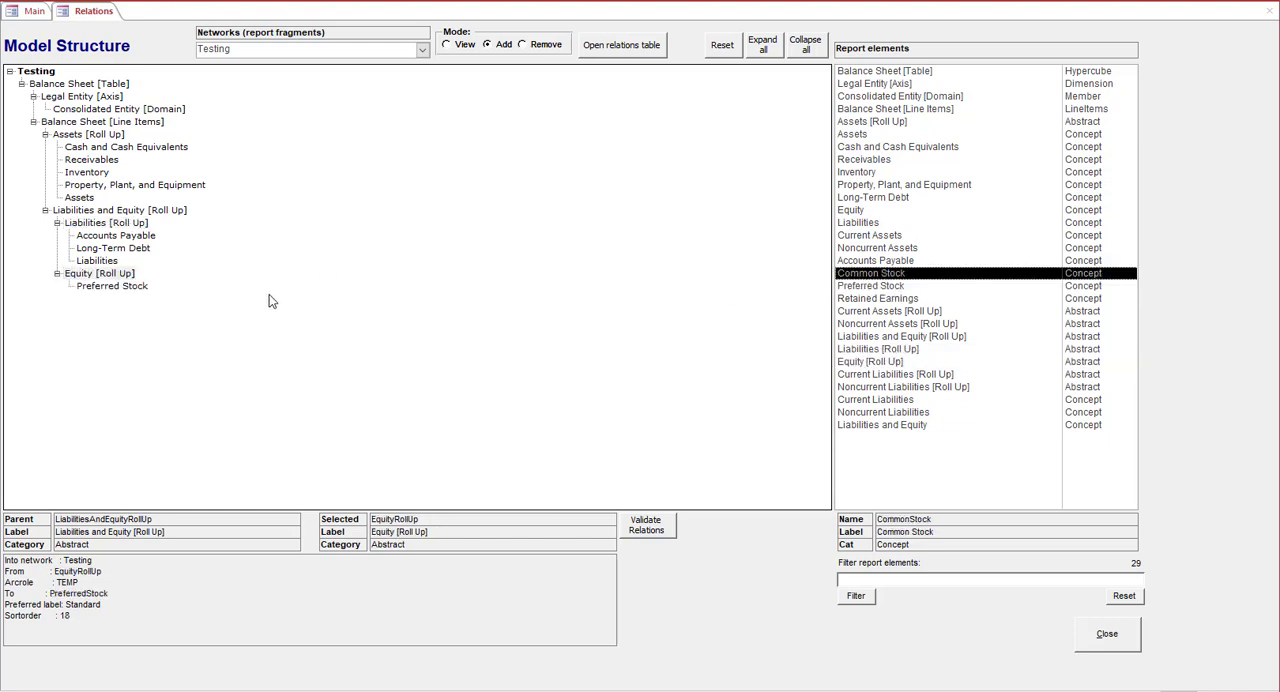
left_click(133, 279)
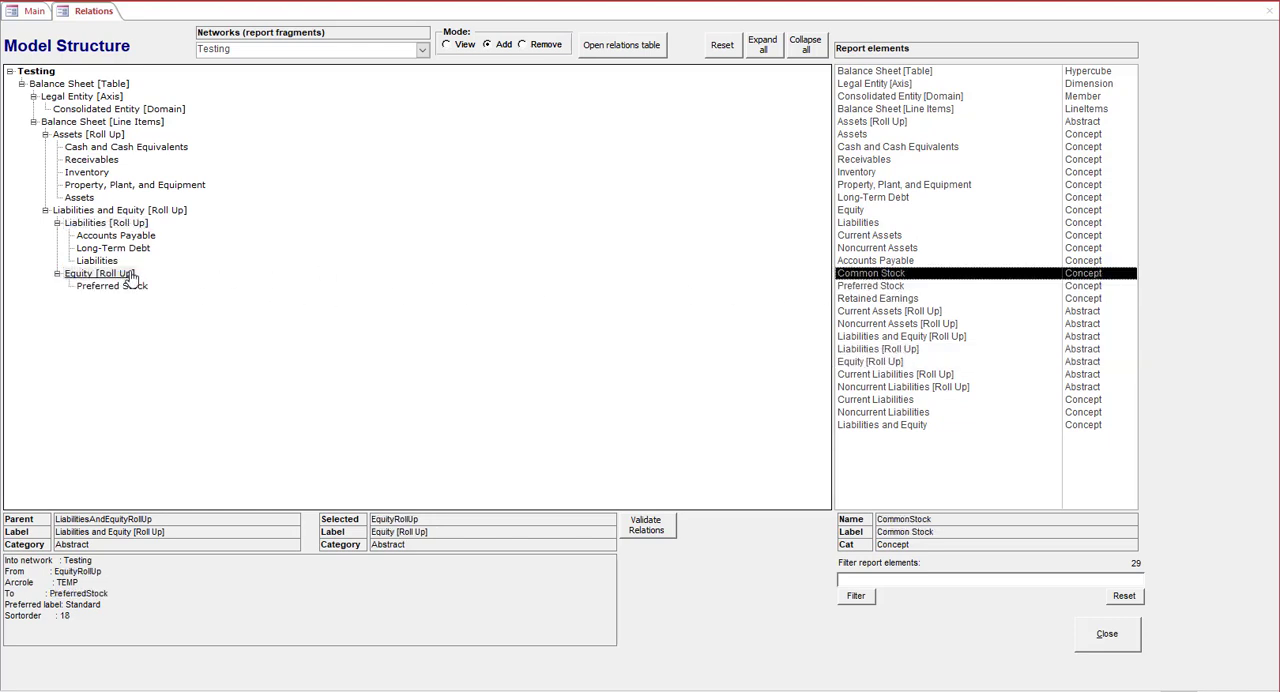
left_click(888, 299)
left_click(118, 276)
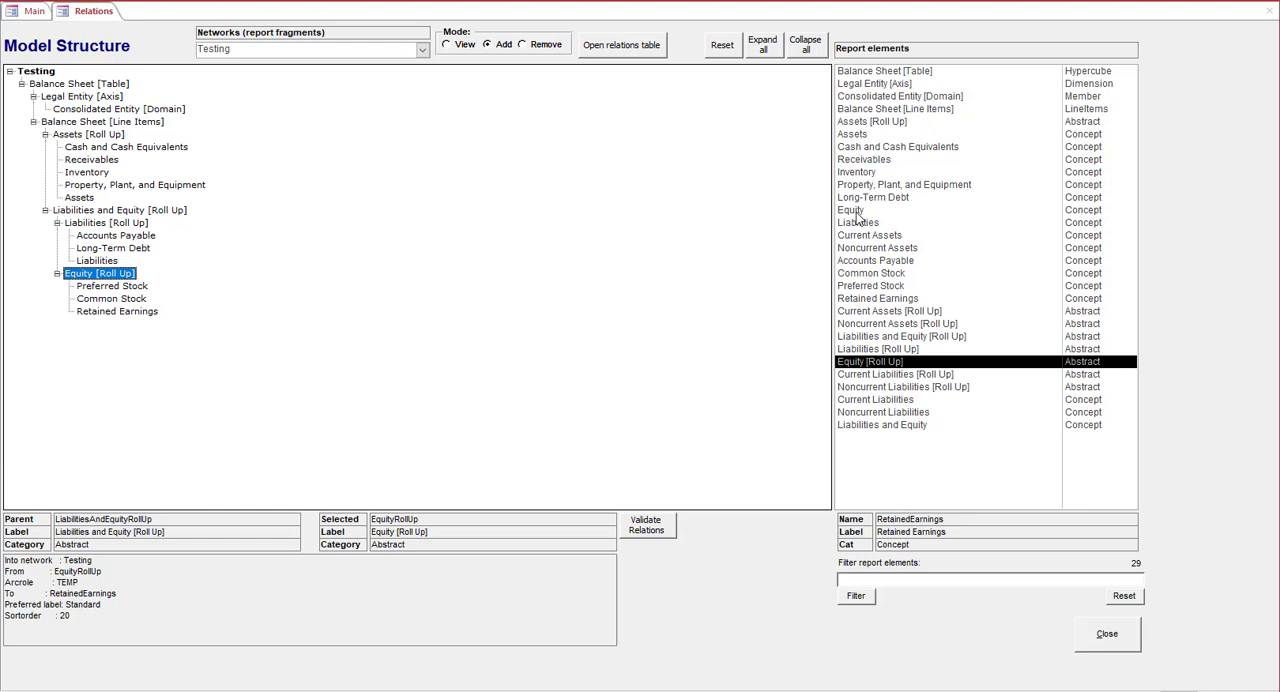
left_click(852, 211)
left_click(97, 274)
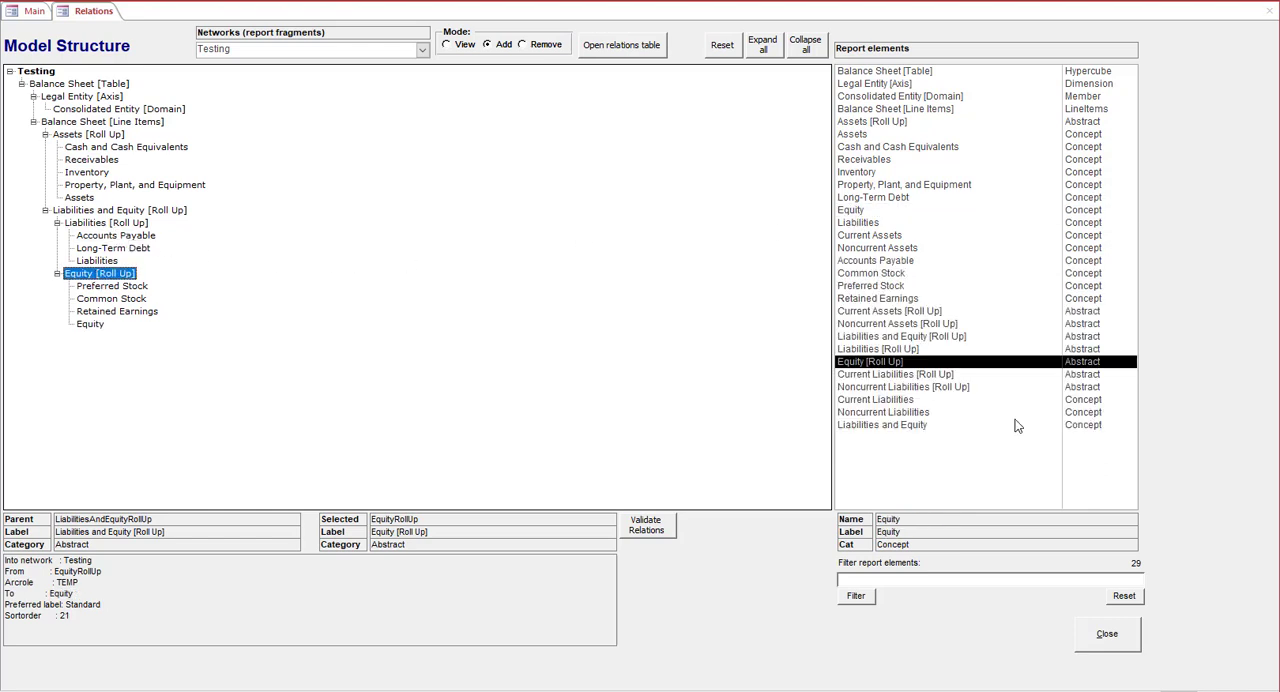
Filter the report elements by "lia", add the Liabilities and Equity concept under Liabilities and Equity [Roll Up], and clear the filter
left_click(928, 582)
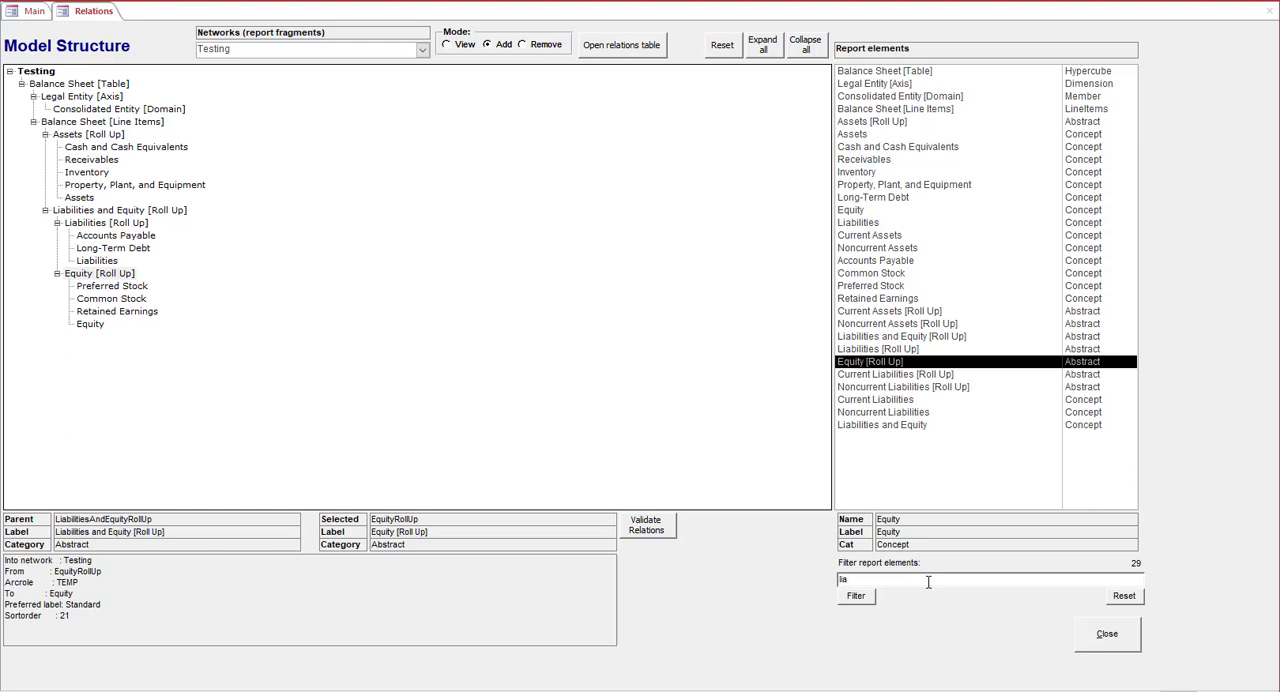
left_click(856, 596)
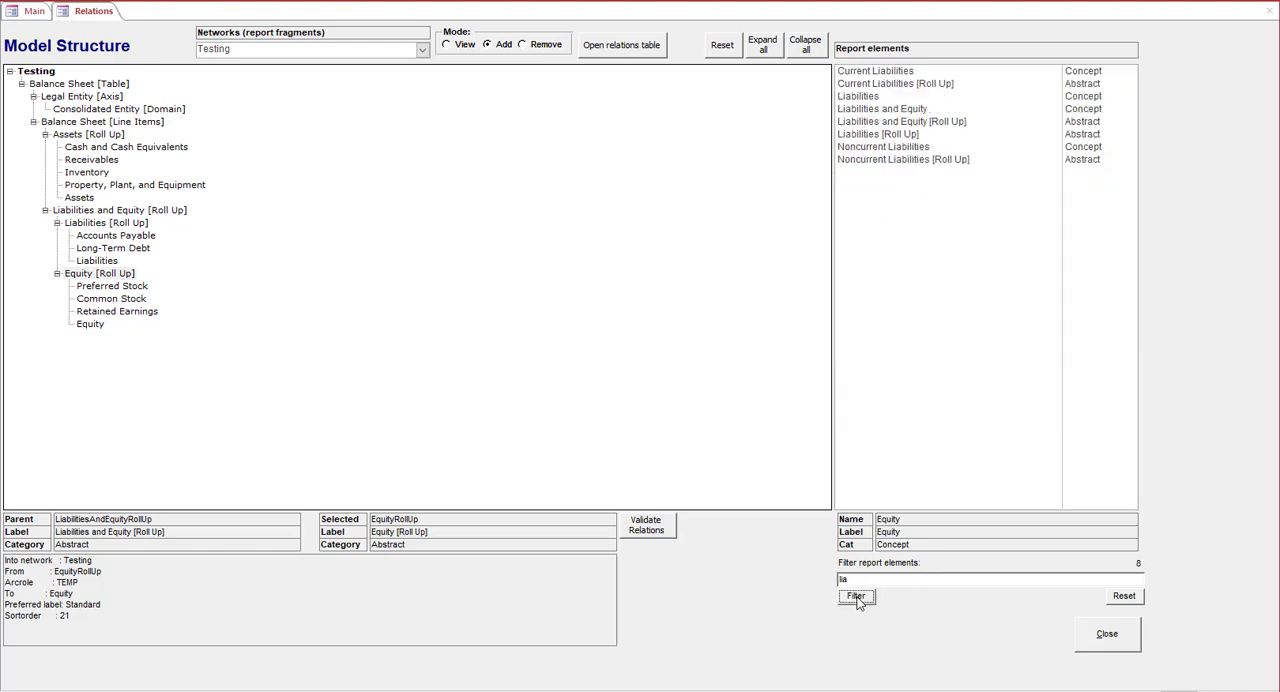
left_click(920, 109)
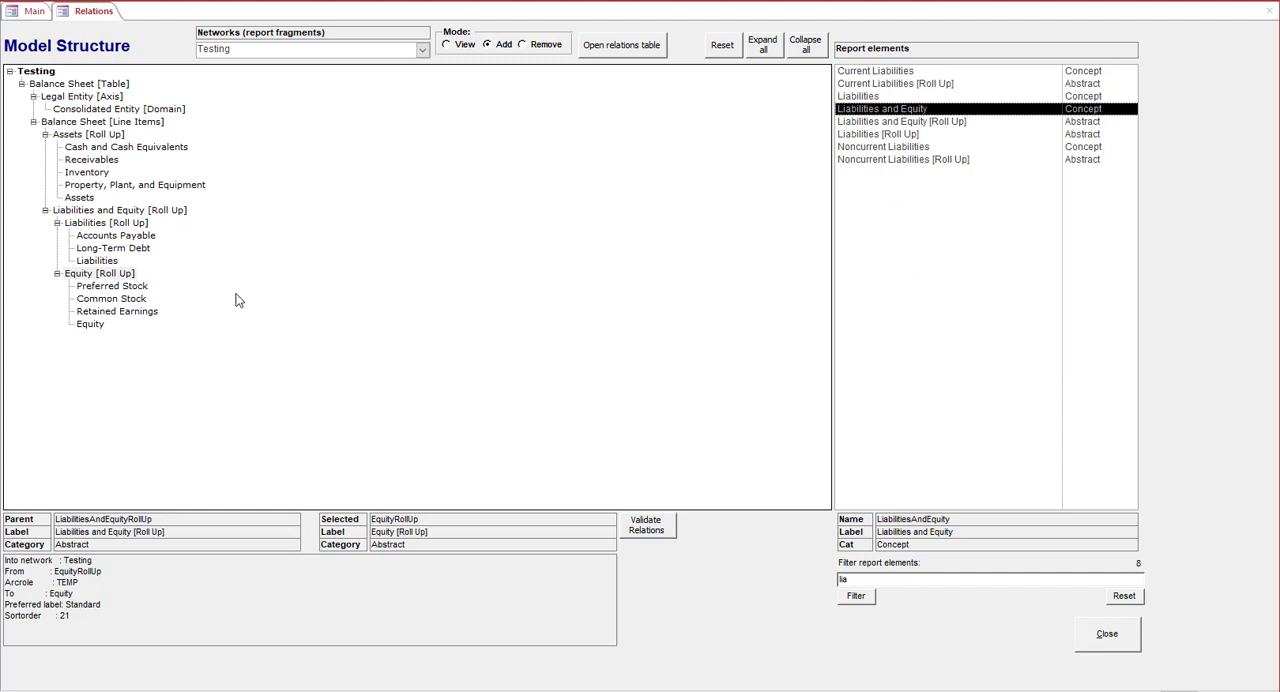
left_click(105, 212)
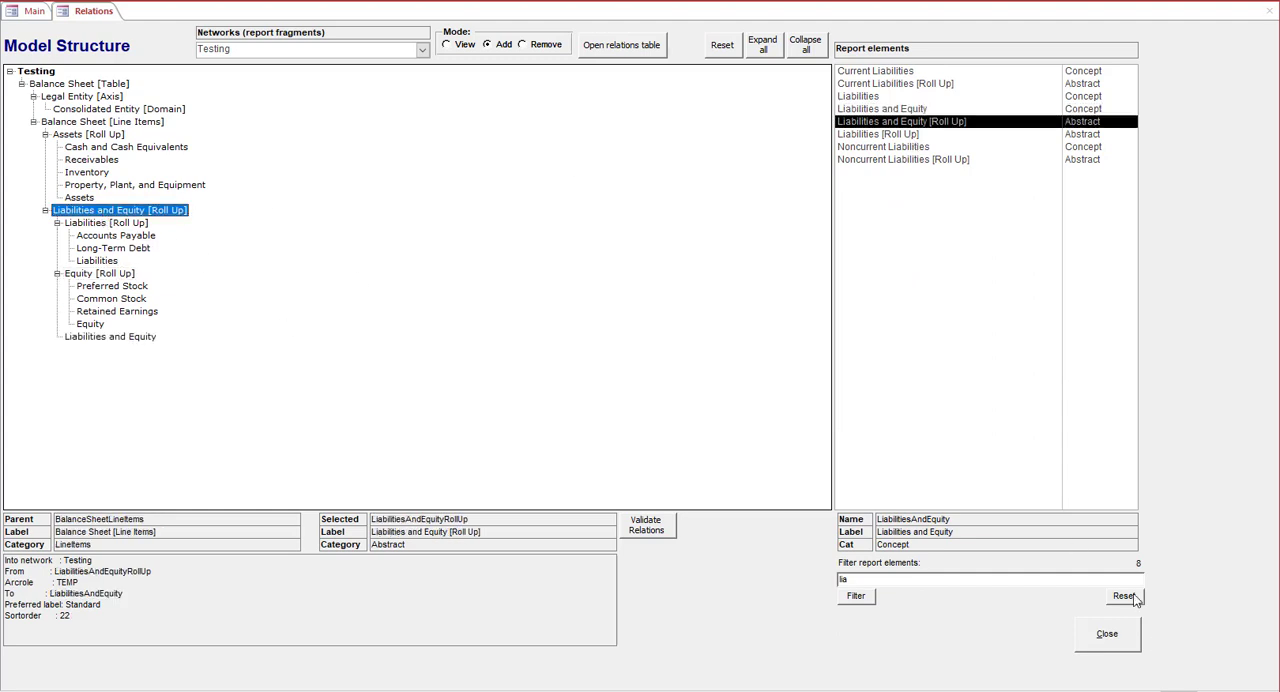
left_click(1134, 597)
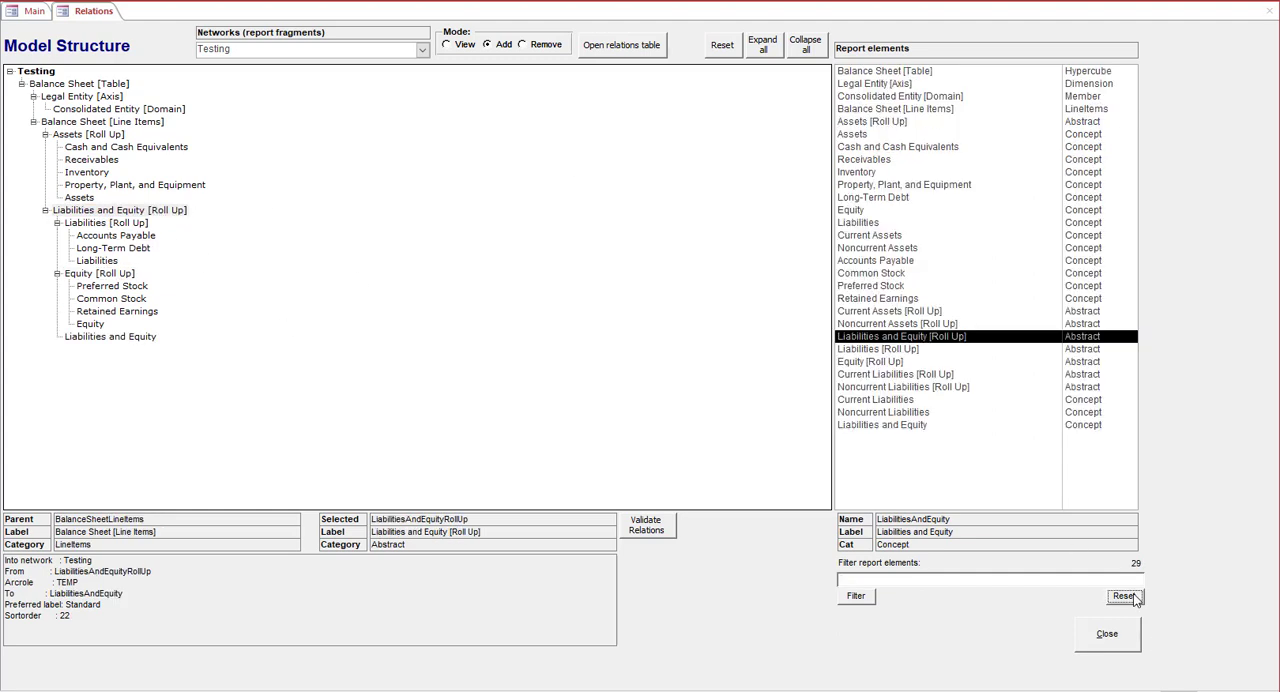
Validate the relations of the Testing network and review the validation result for each parent-child relation
left_click(648, 530)
left_click(544, 561)
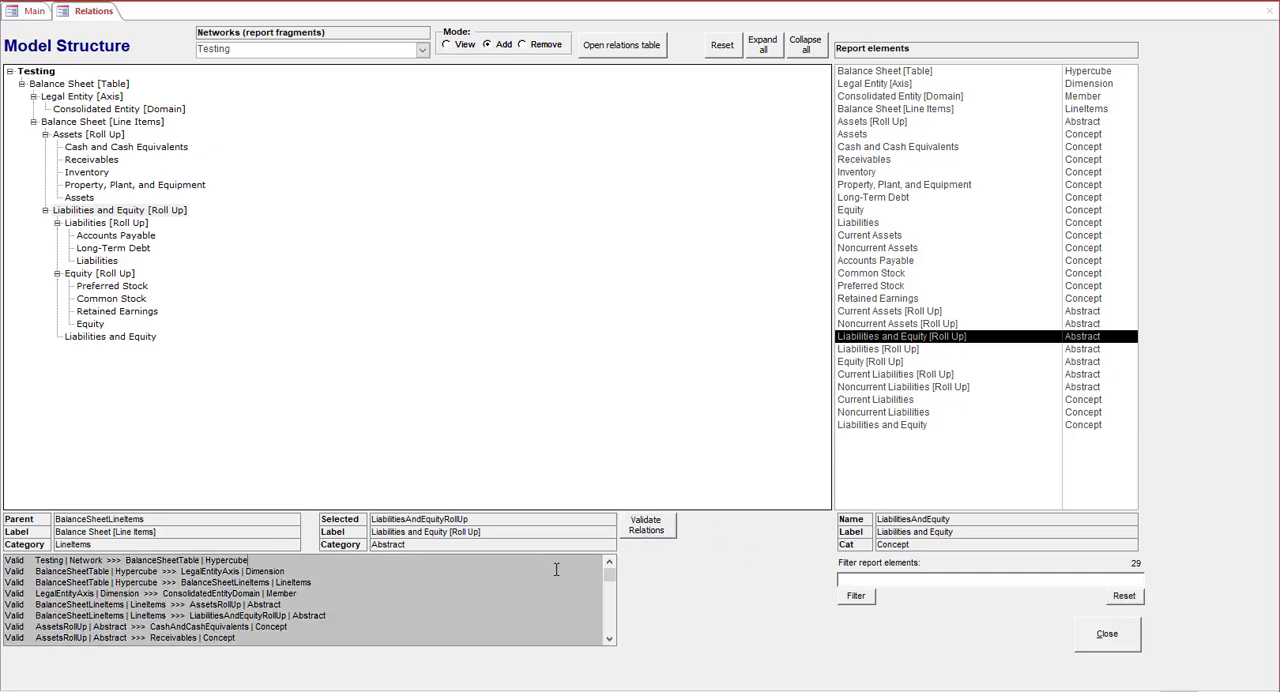
left_click(610, 637)
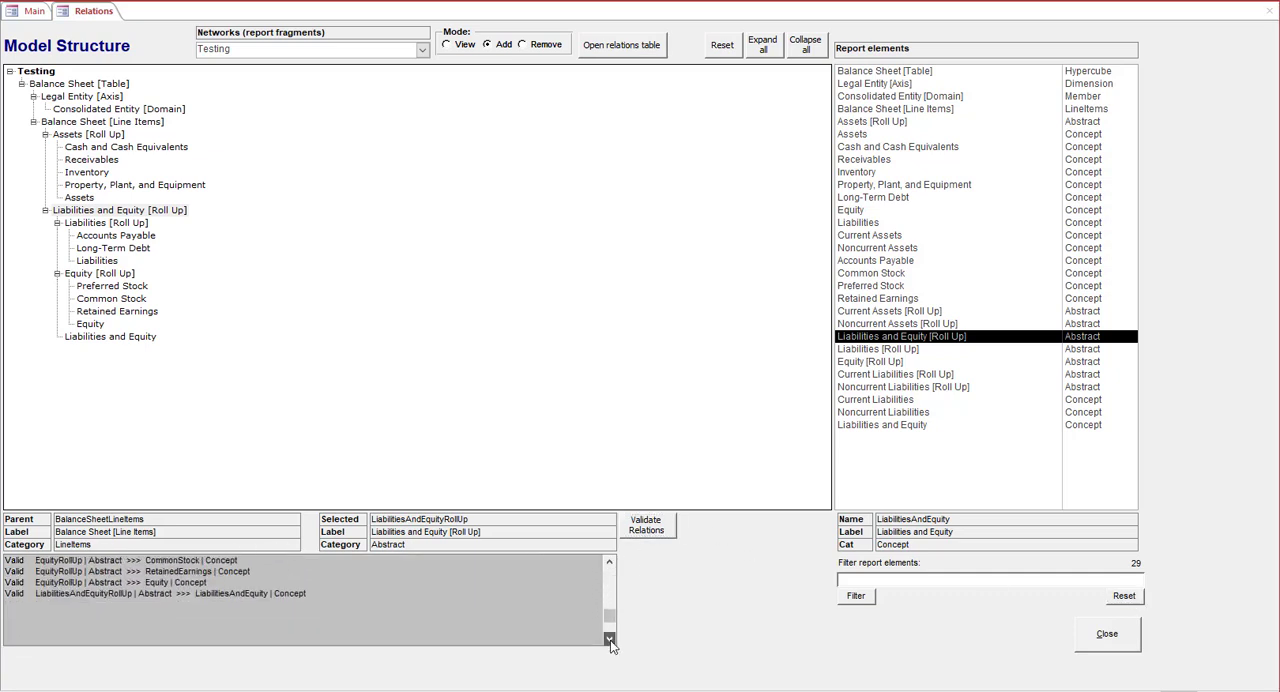
left_click(609, 563)
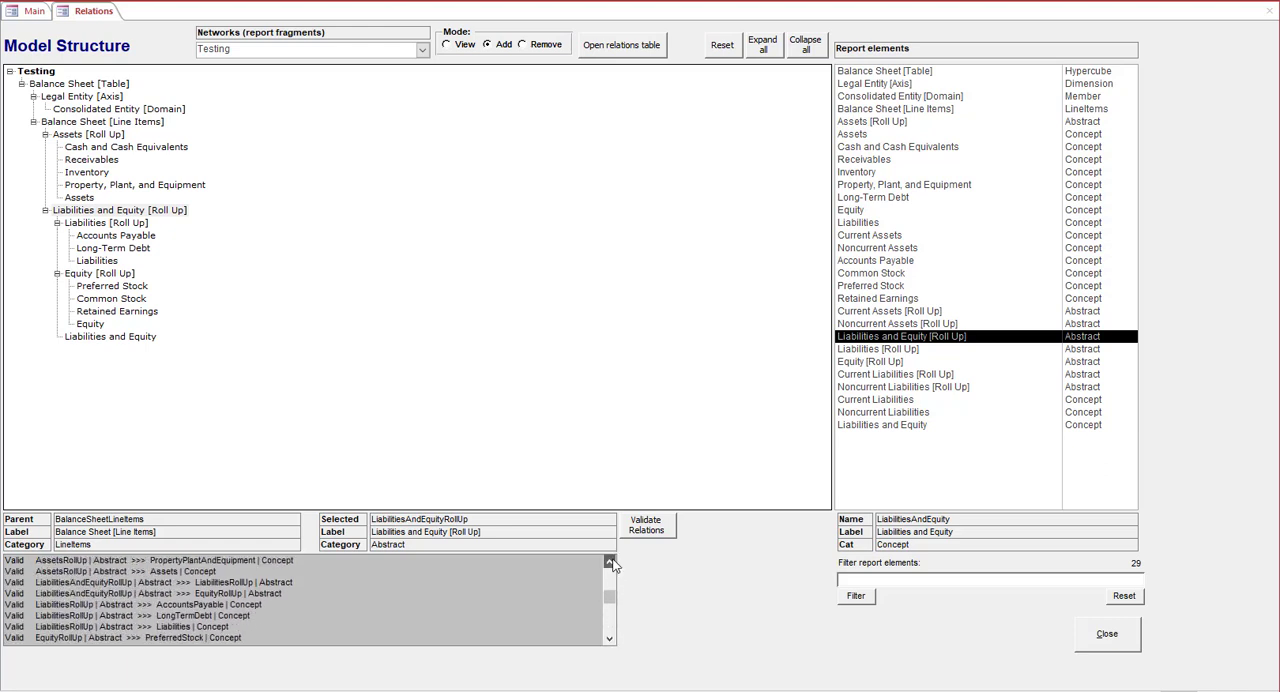
Try to add the Current Liabilities concept as a child of Common Stock
left_click(889, 401)
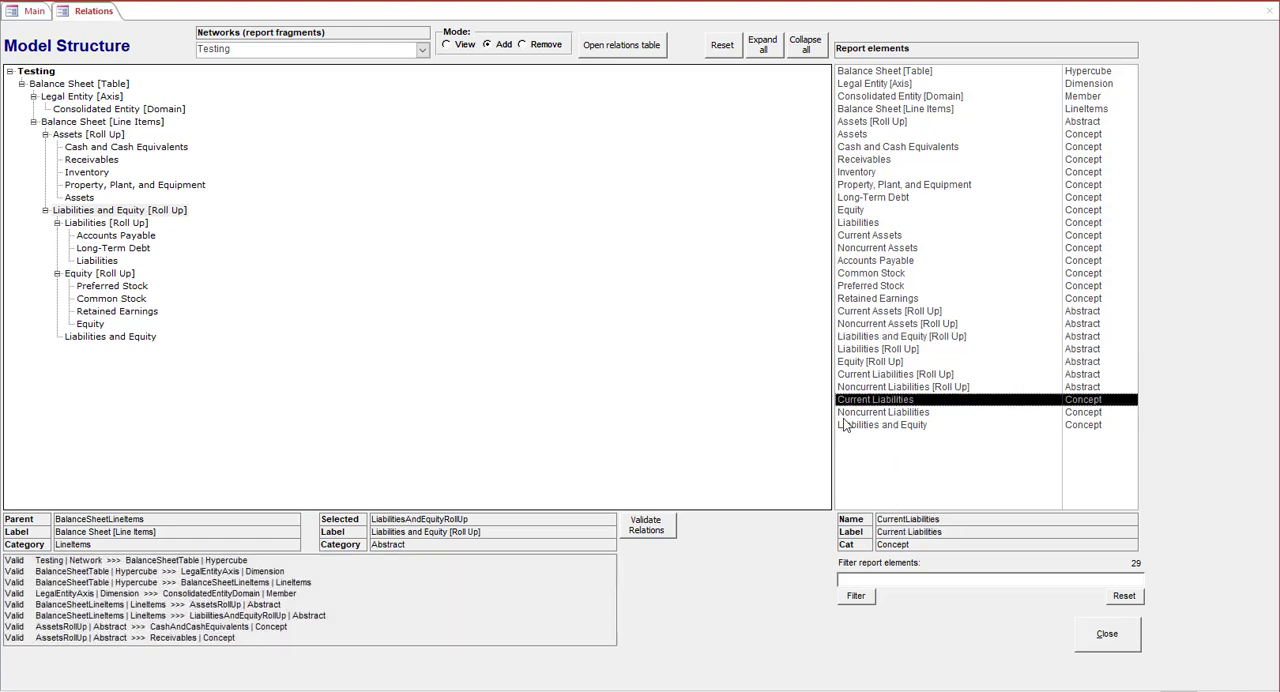
left_click(111, 298)
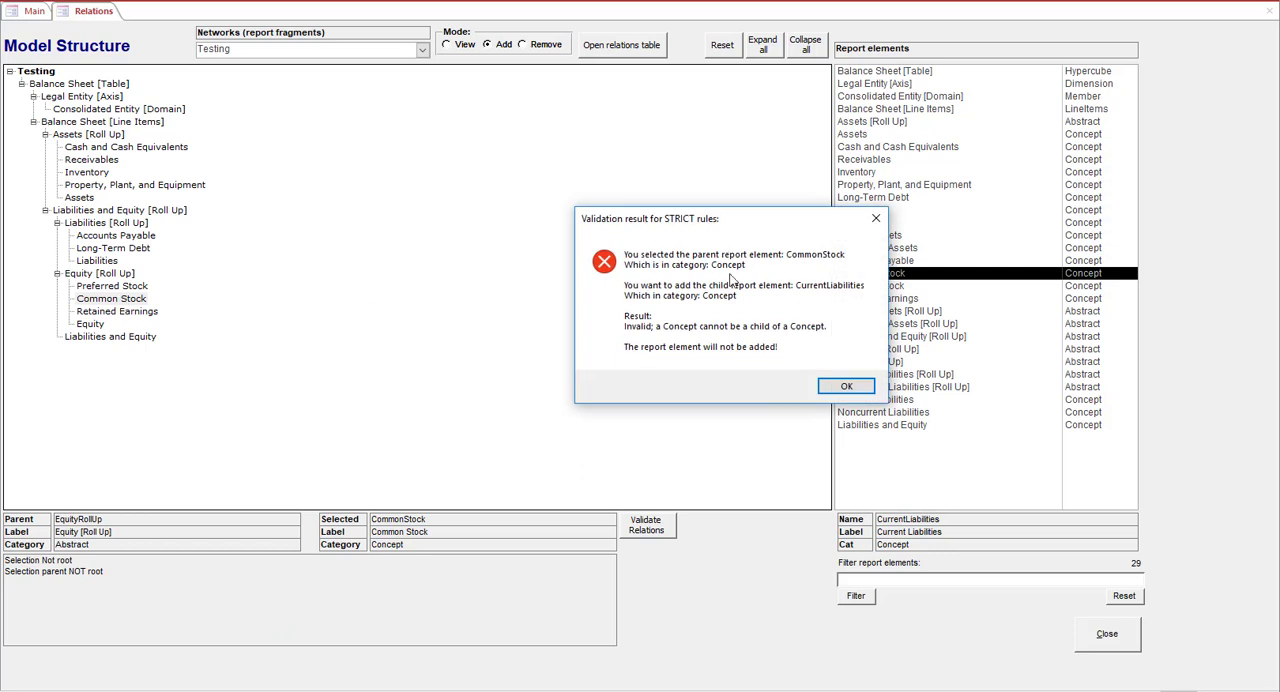
left_click(849, 388)
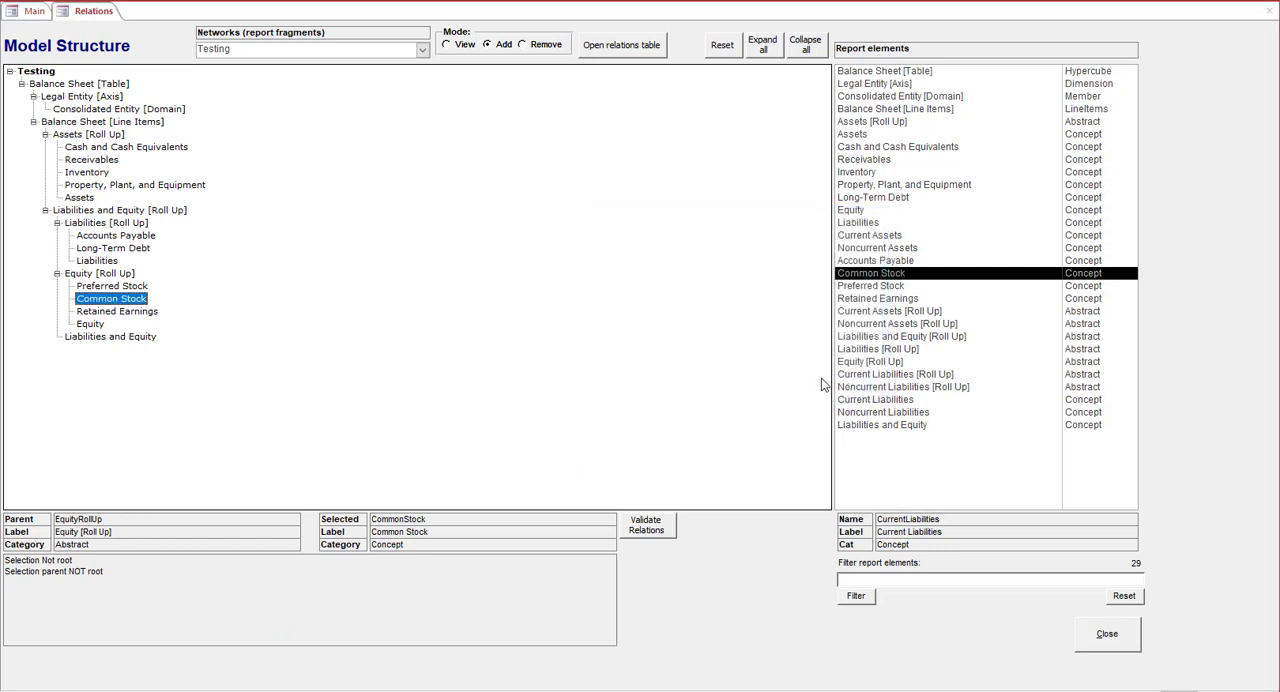
Try to add Assets [Roll Up] as a child of the Accounts Payable concept
left_click(876, 124)
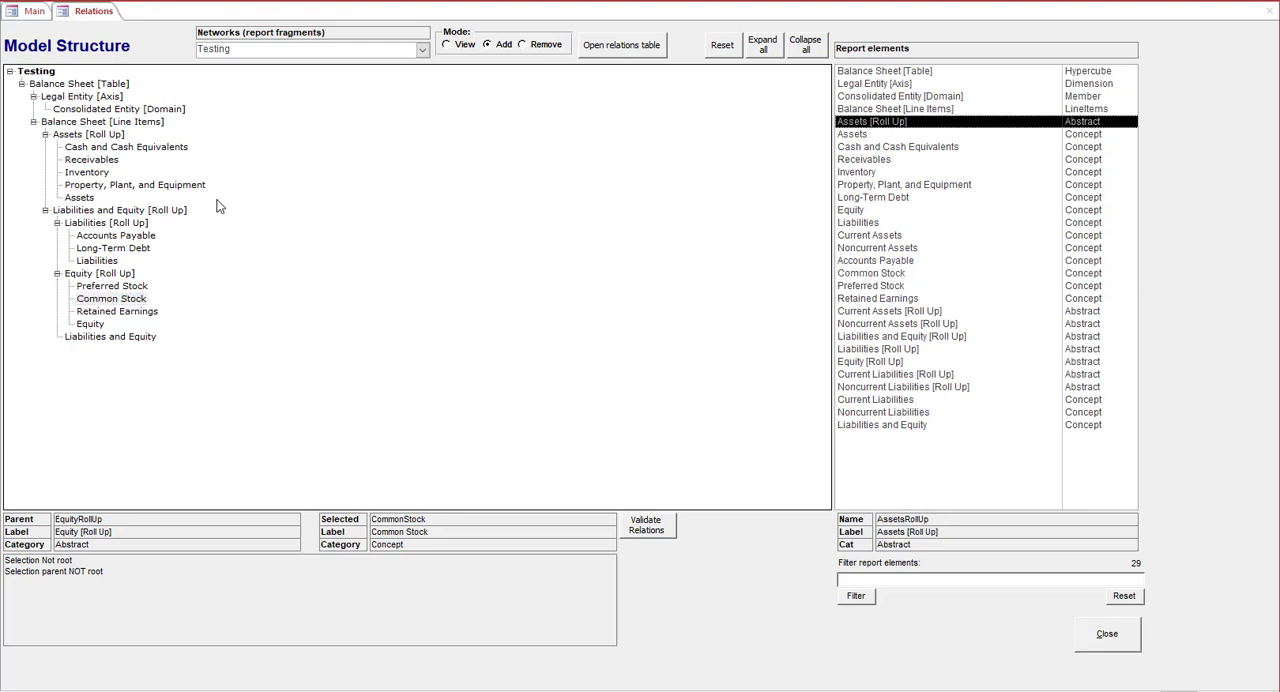
left_click(150, 237)
left_click(814, 387)
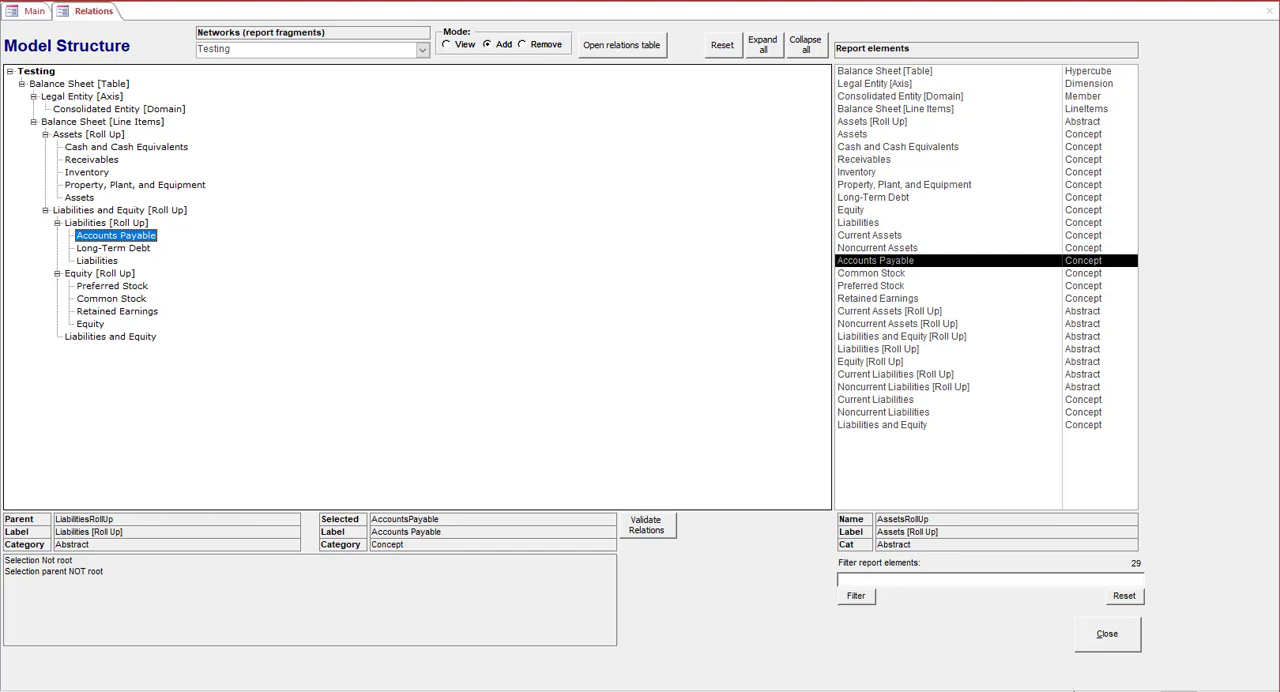
Close the model structure form and regenerate the taxonomy schema and linkbases
left_click(1115, 641)
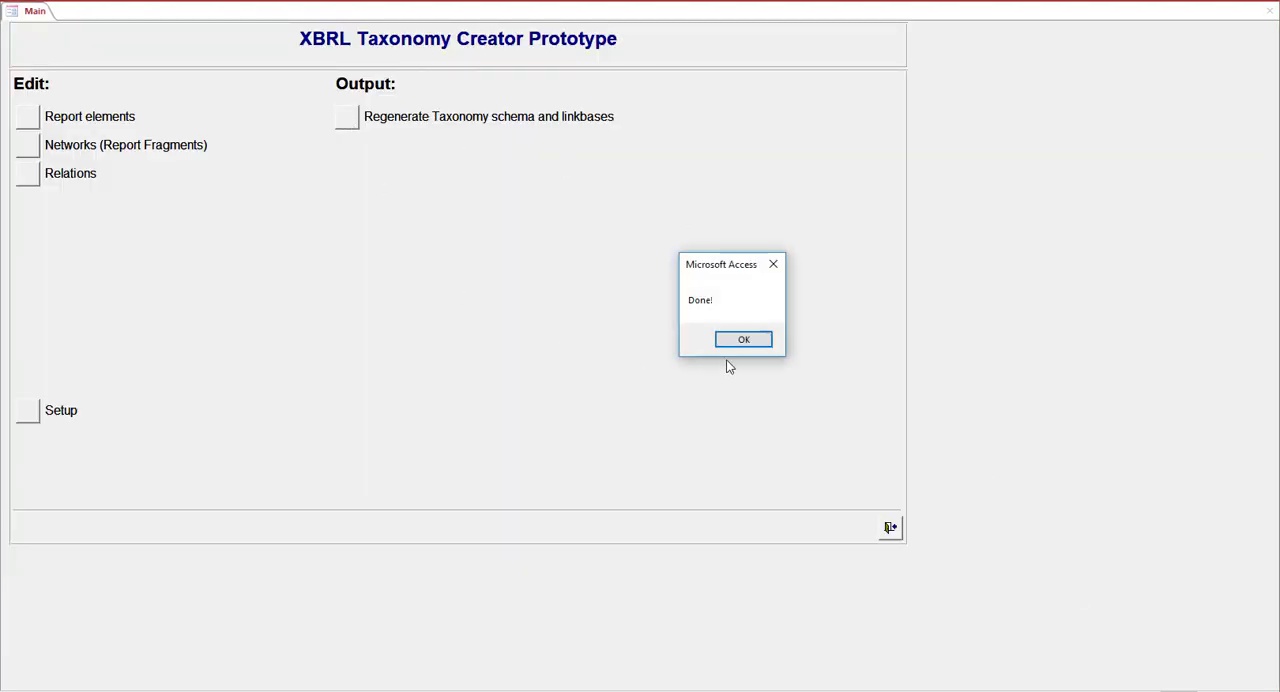
left_click(746, 340)
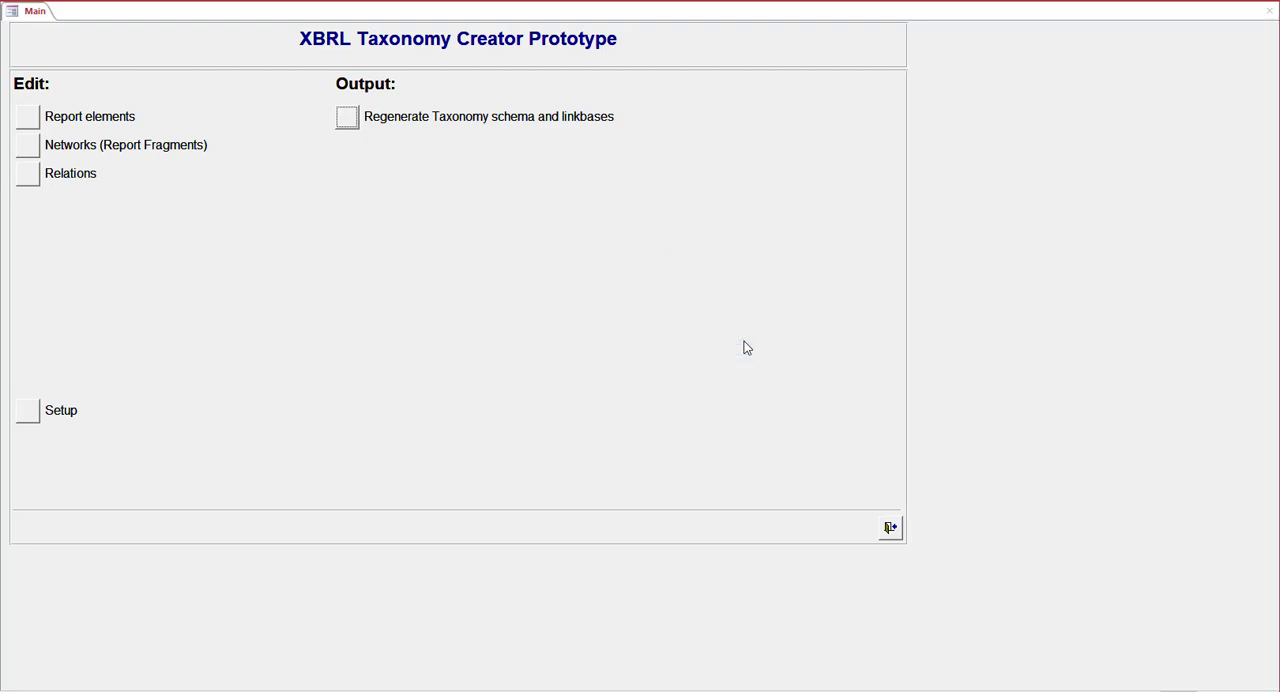